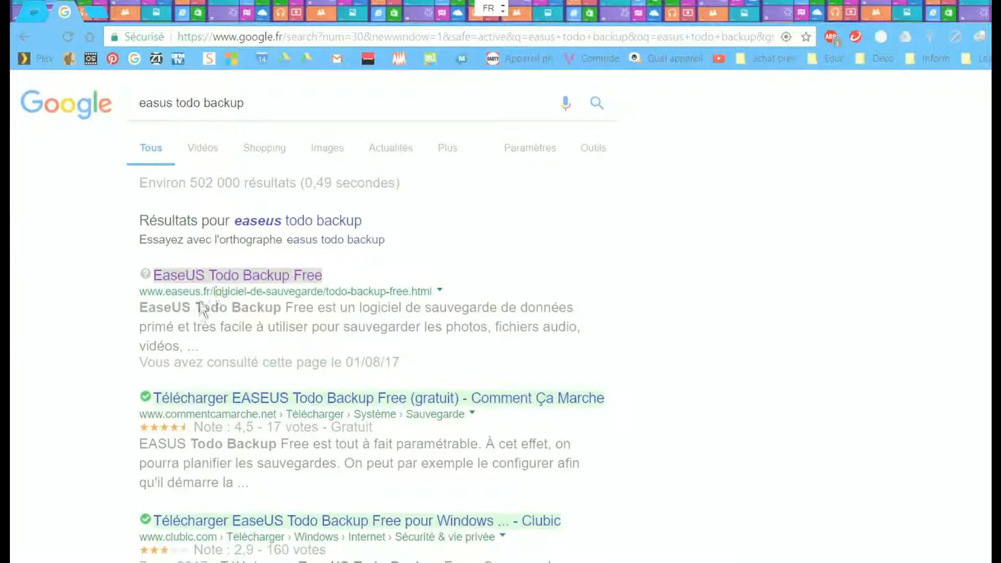
Step: Open the EaseUS Todo Backup Free download page and scroll to the Free/Home/Workstation comparison
{"action": "left_click_drag", "start_coordinate": [209, 291], "coordinate": [136, 287]}
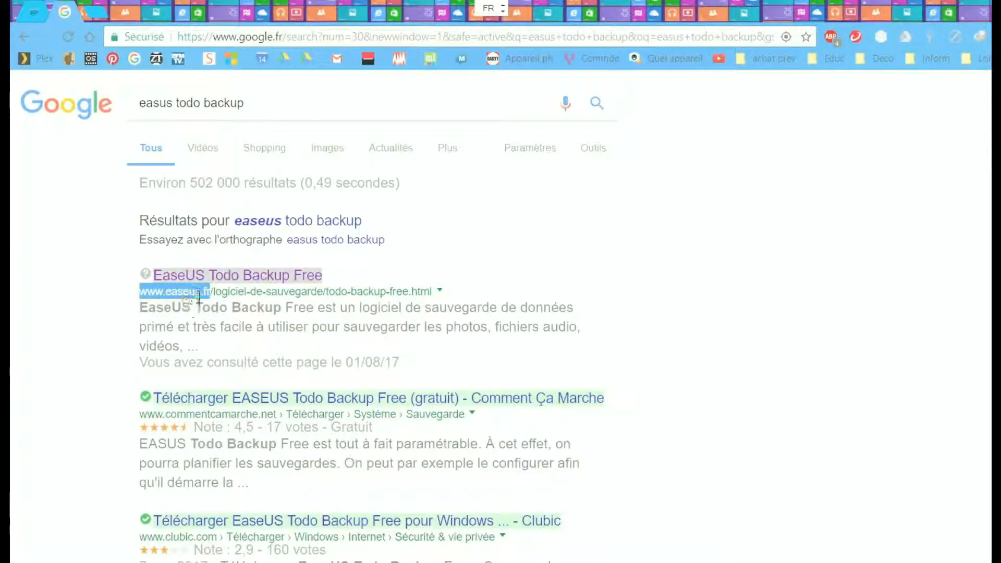
{"action": "left_click", "coordinate": [212, 275]}
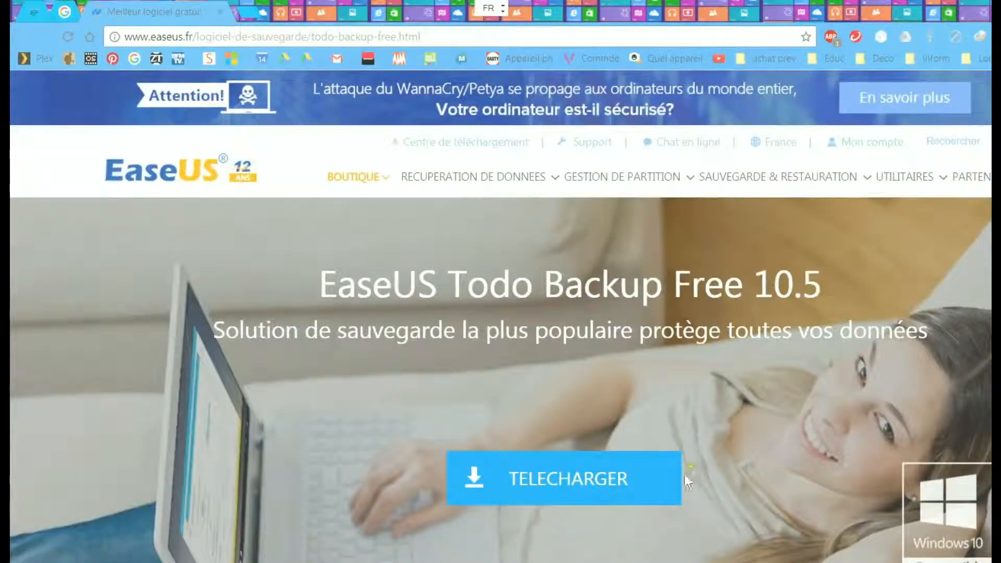
{"action": "left_click", "coordinate": [616, 486]}
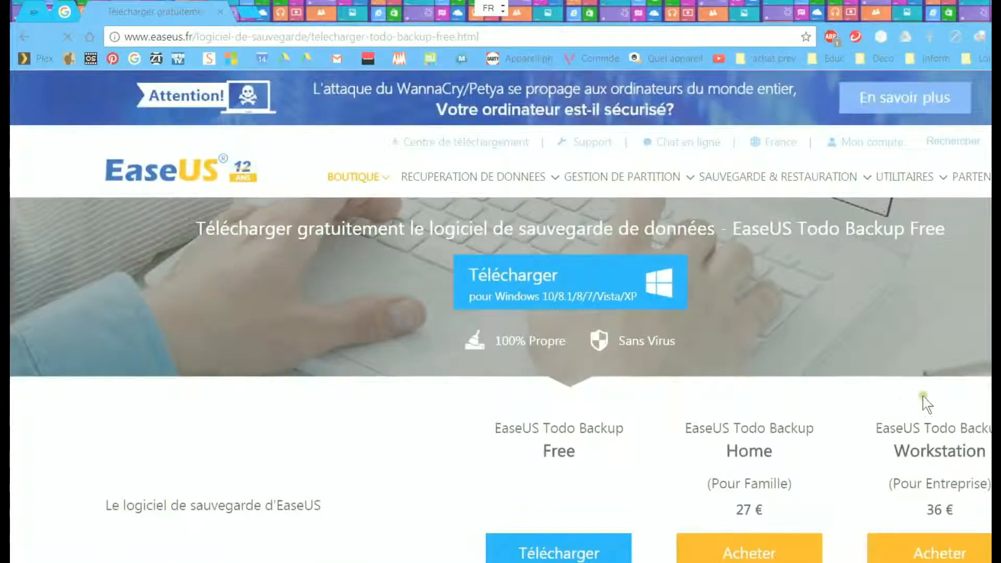
{"action": "scroll", "coordinate": [537, 451], "scroll_direction": "down", "scroll_amount": 4}
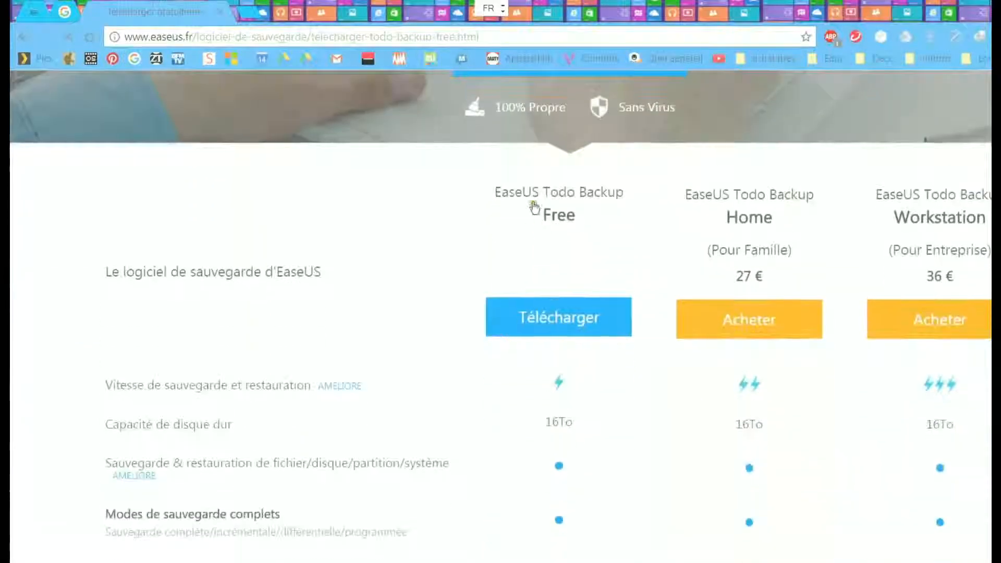
Step: Request the Free version, entering the user's e-mail address in the download form
{"action": "left_click", "coordinate": [563, 333]}
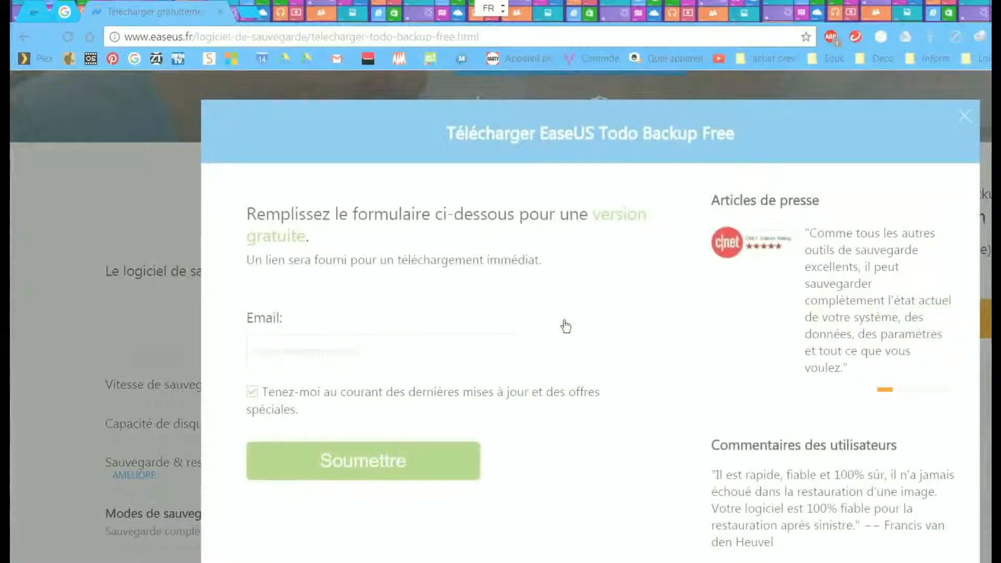
{"action": "left_click", "coordinate": [332, 351]}
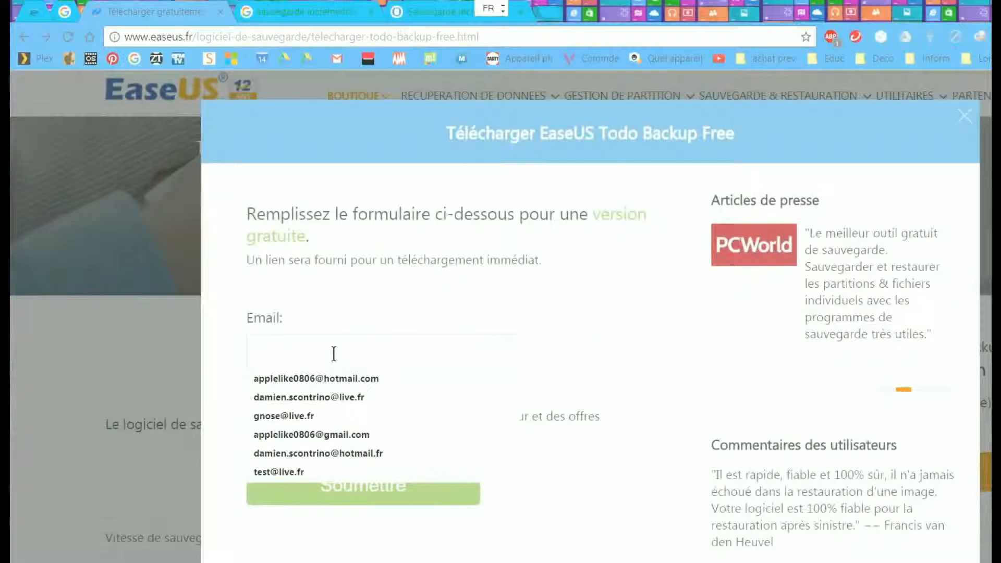
{"action": "left_click", "coordinate": [569, 465]}
{"action": "left_click", "coordinate": [377, 351]}
{"action": "left_click", "coordinate": [377, 351]}
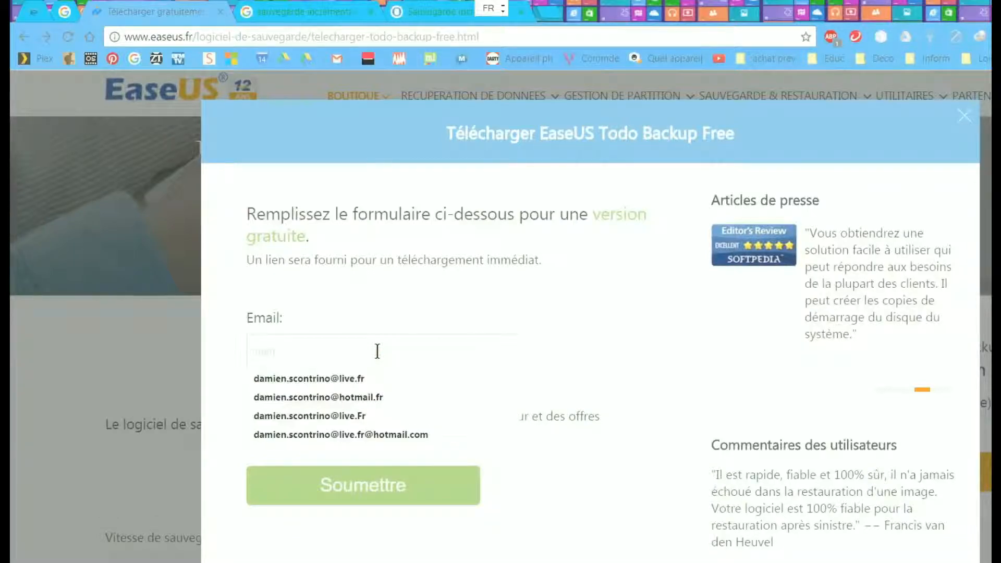
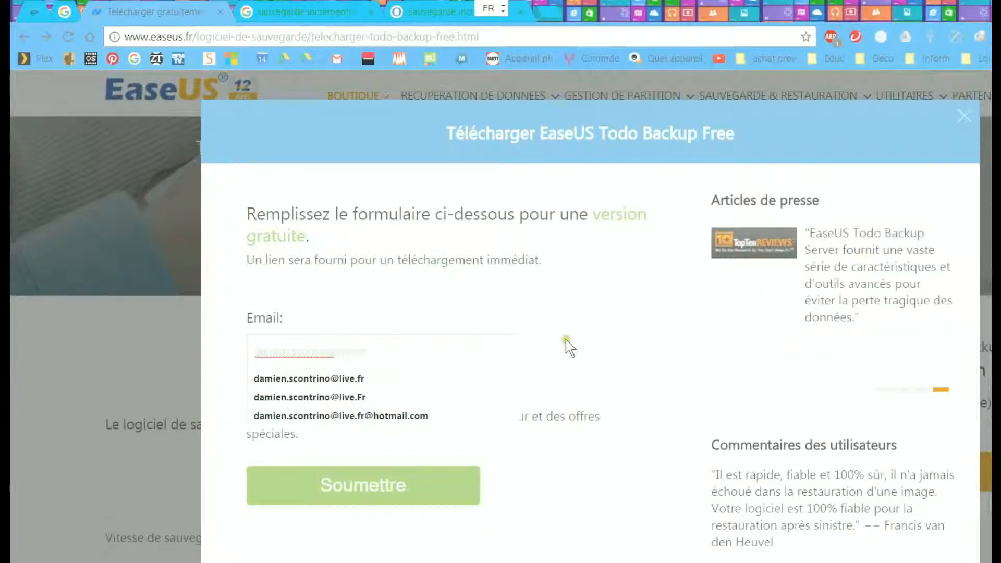
{"action": "left_click", "coordinate": [562, 301]}
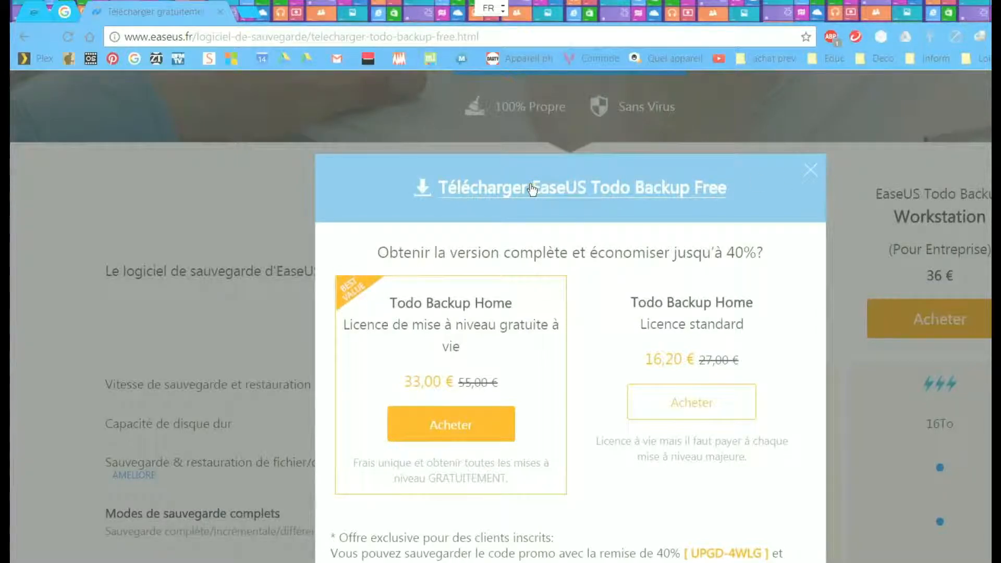
Step: Download the tb_free.exe installer and show it in Chrome's downloads list with Ctrl+J
{"action": "left_click", "coordinate": [459, 169]}
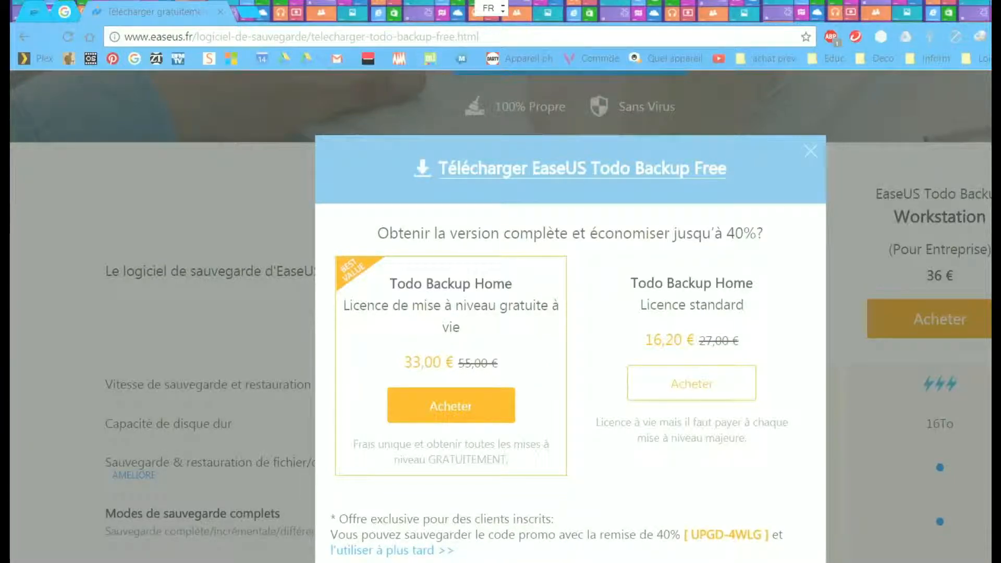
{"action": "key", "text": "ctrl+j"}
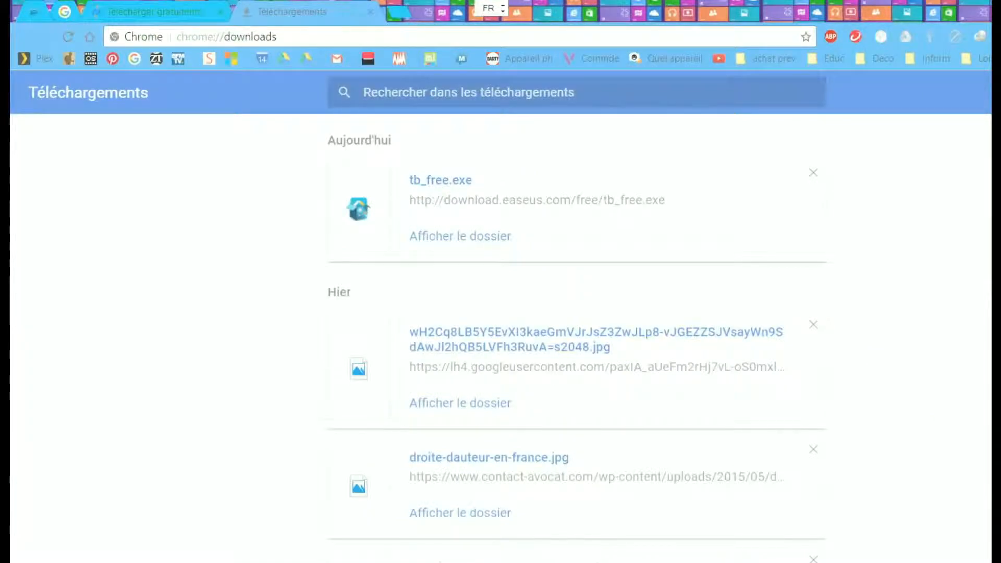
Step: Launch tb_free.exe, approve the UAC prompt and confirm Français as the setup language
{"action": "left_click", "coordinate": [442, 181]}
{"action": "left_click", "coordinate": [449, 181]}
{"action": "left_click", "coordinate": [406, 190]}
{"action": "left_click", "coordinate": [436, 181]}
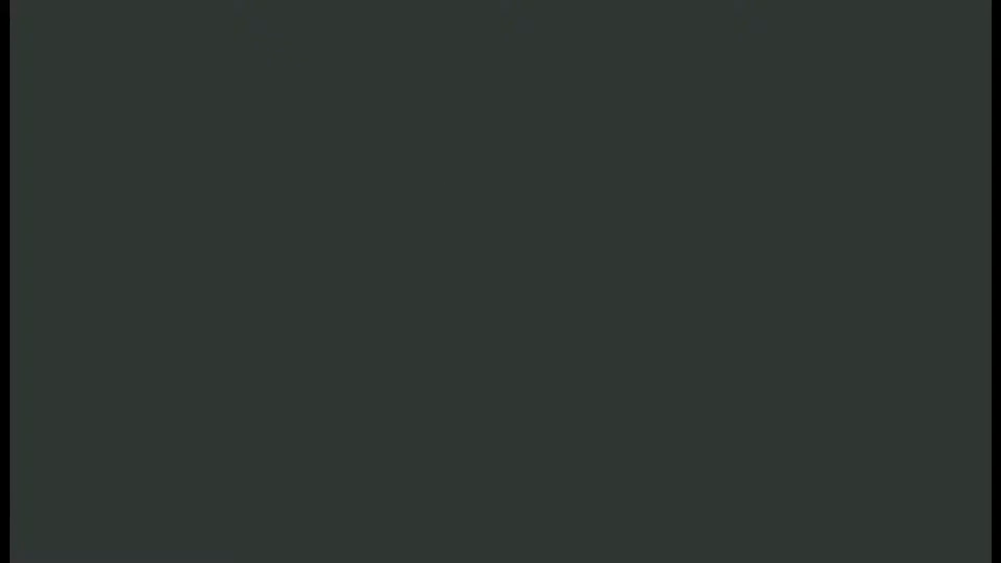
{"action": "left_click", "coordinate": [532, 430]}
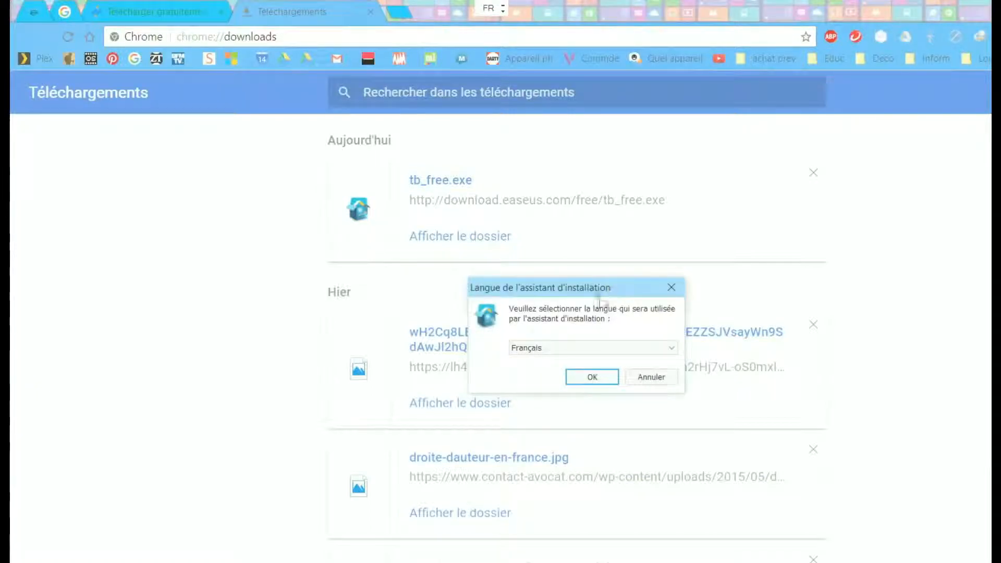
{"action": "left_click", "coordinate": [592, 378]}
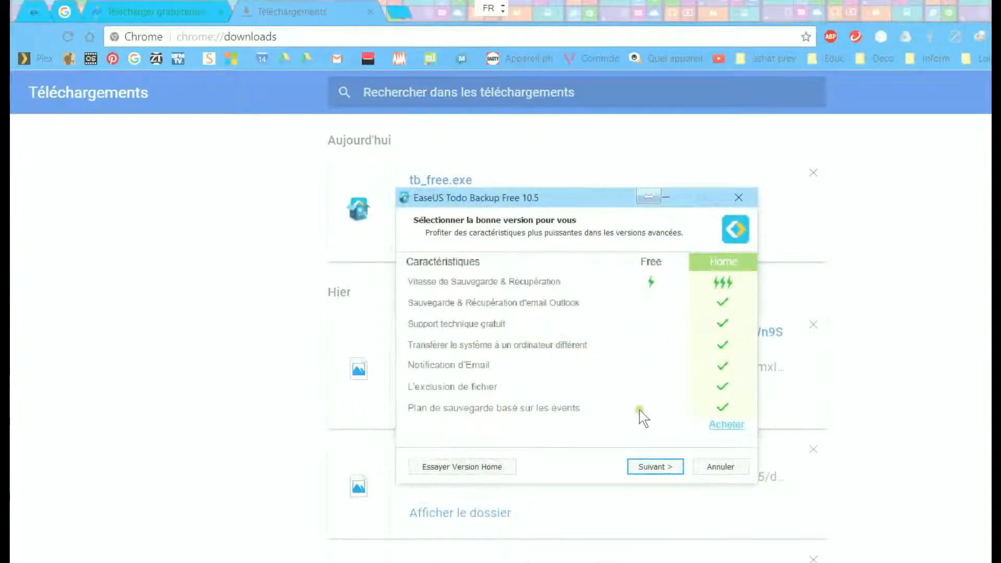
Step: Continue with the Free edition, accept the licence, and keep the default install folder and extra tasks
{"action": "left_click", "coordinate": [659, 466]}
{"action": "left_click", "coordinate": [664, 466]}
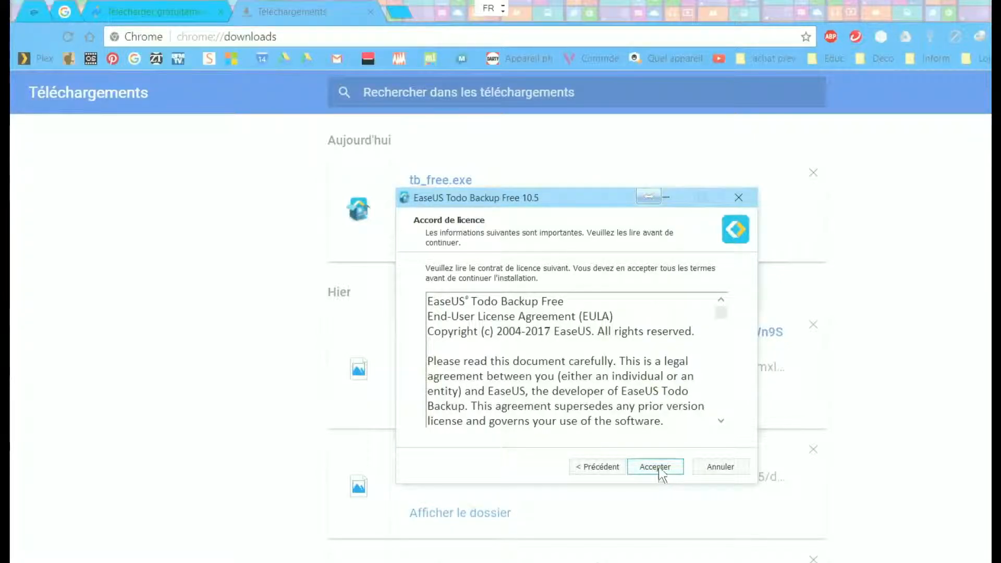
{"action": "left_click", "coordinate": [647, 431]}
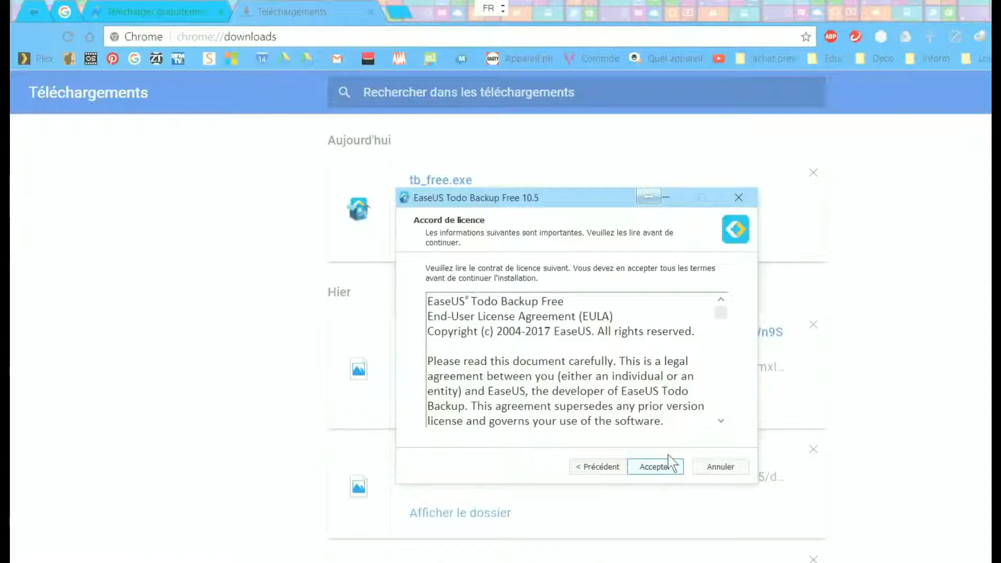
{"action": "left_click", "coordinate": [658, 466]}
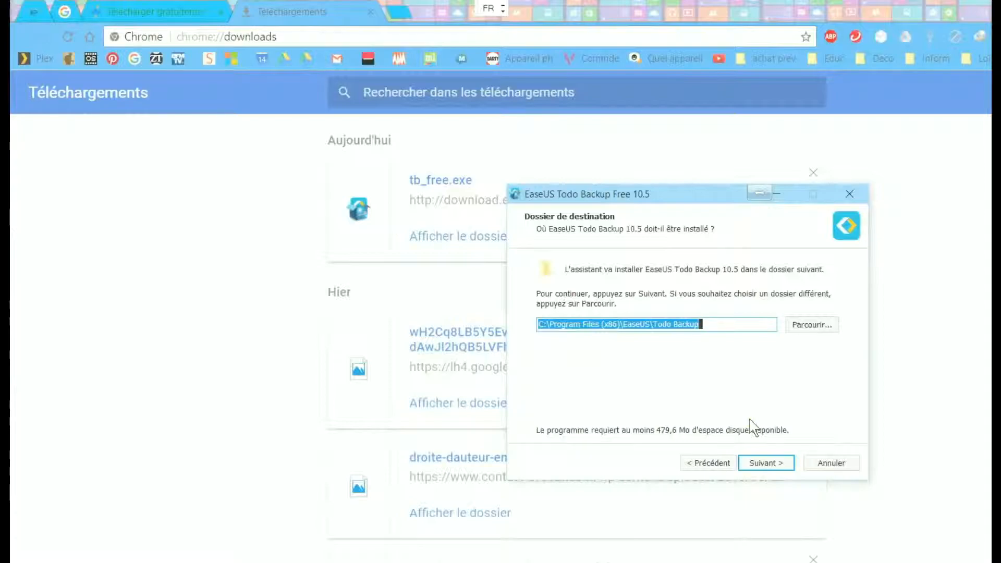
{"action": "left_click", "coordinate": [773, 472]}
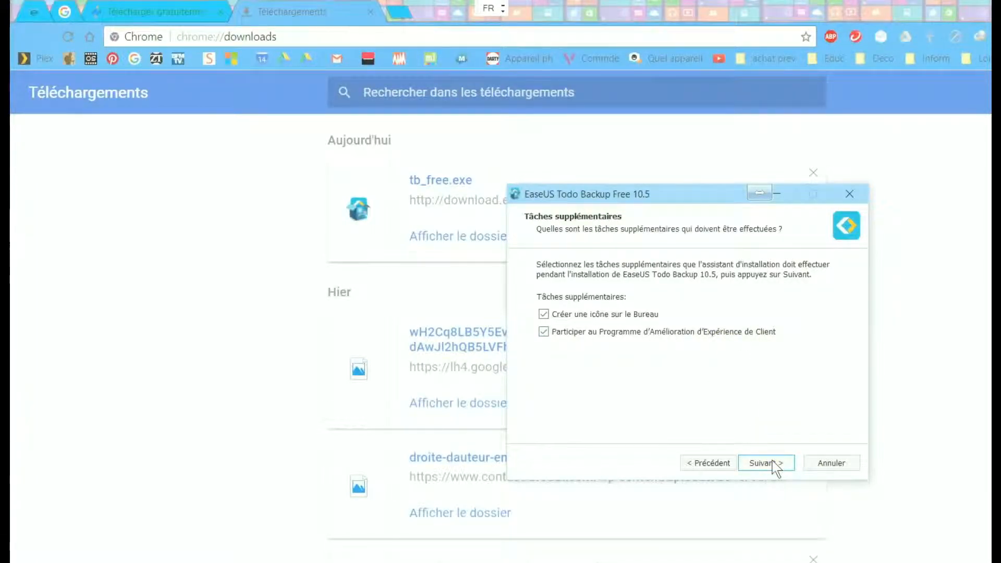
{"action": "left_click", "coordinate": [774, 464]}
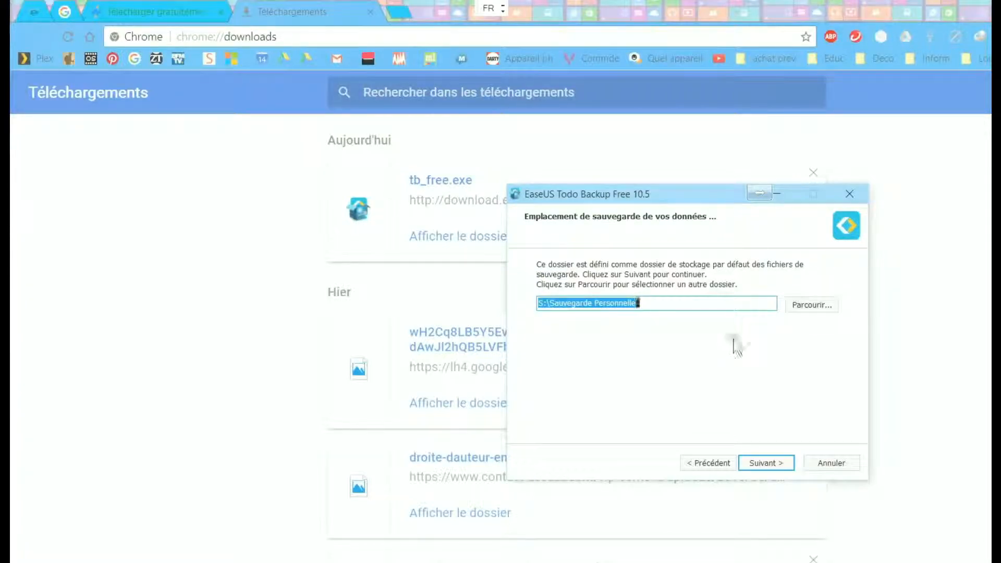
Step: Create the folder 'Sauvegarde ordinateur' on Stockage (S:) and set it as the backup location
{"action": "left_click", "coordinate": [812, 308]}
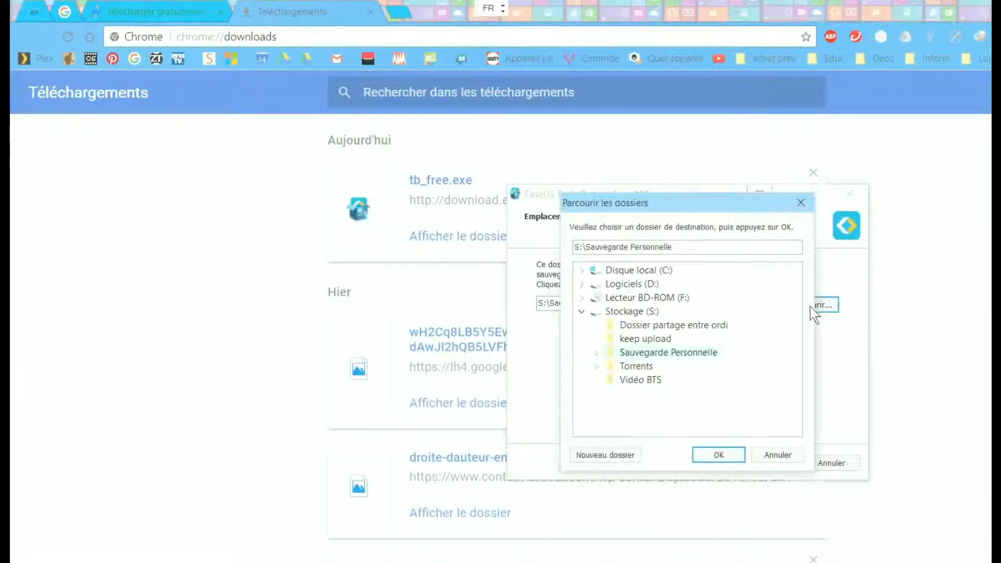
{"action": "left_click", "coordinate": [583, 312]}
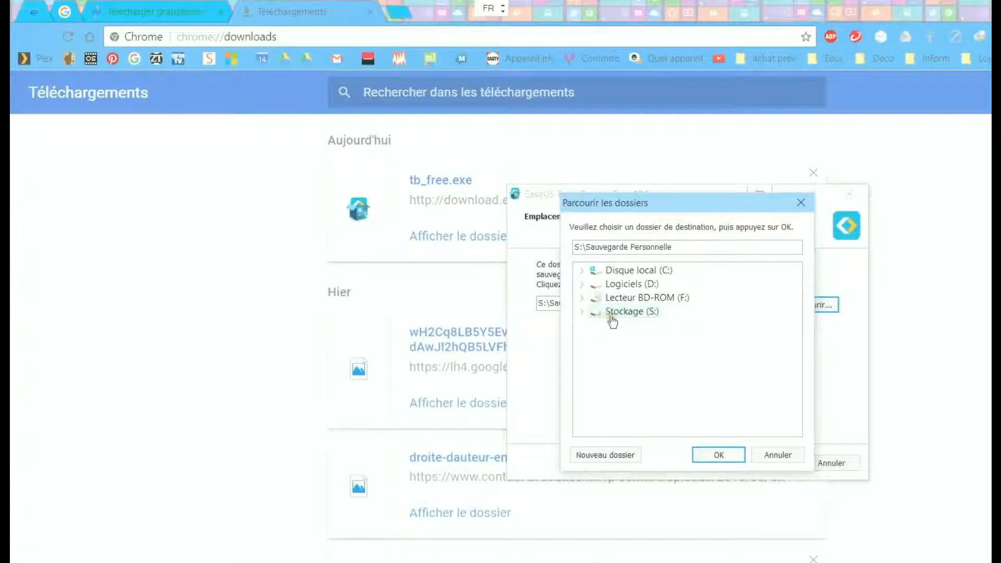
{"action": "left_click", "coordinate": [583, 313]}
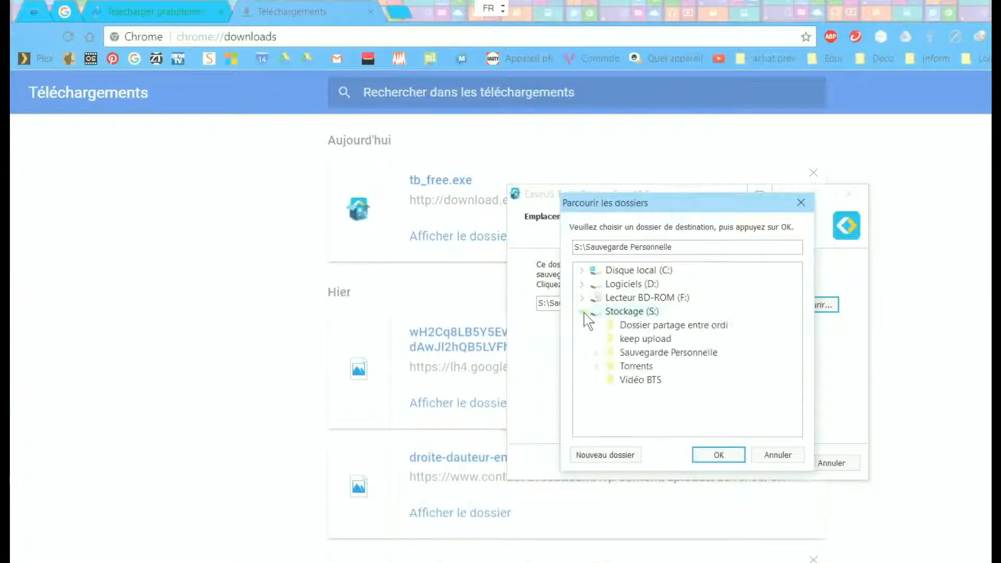
{"action": "left_click", "coordinate": [629, 459]}
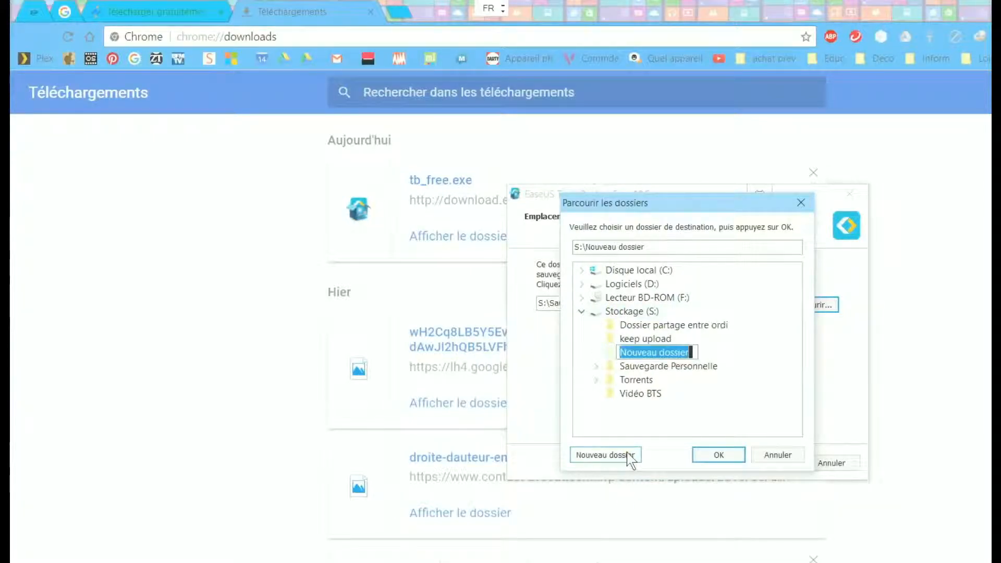
{"action": "type", "text": "Sauvegarde "}
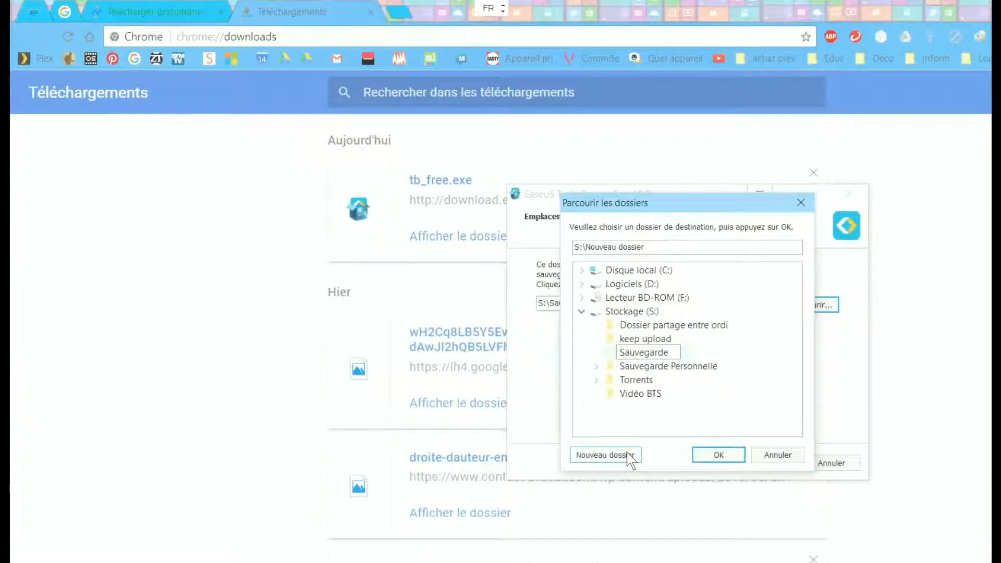
{"action": "type", "text": "ordinateur"}
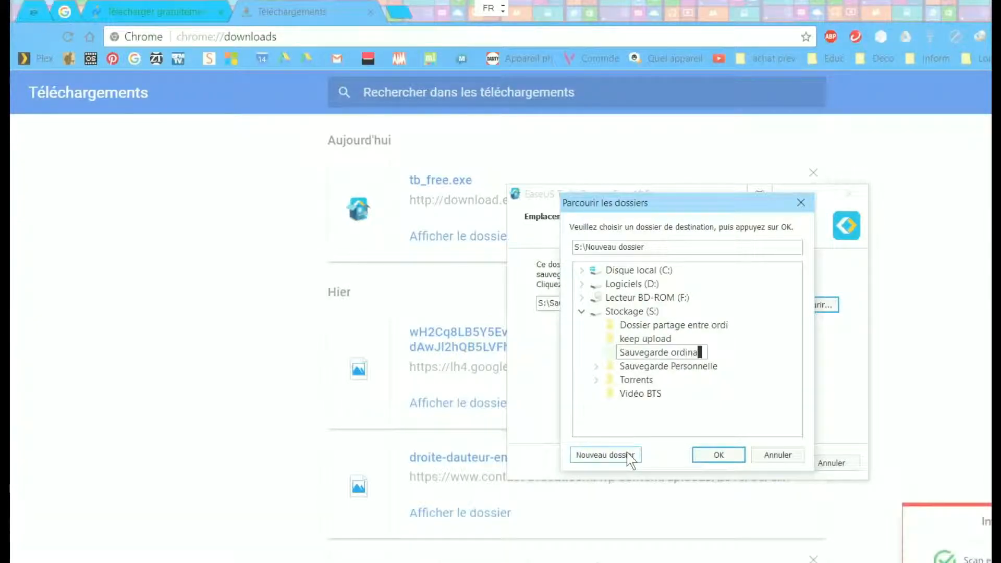
{"action": "left_click", "coordinate": [719, 455]}
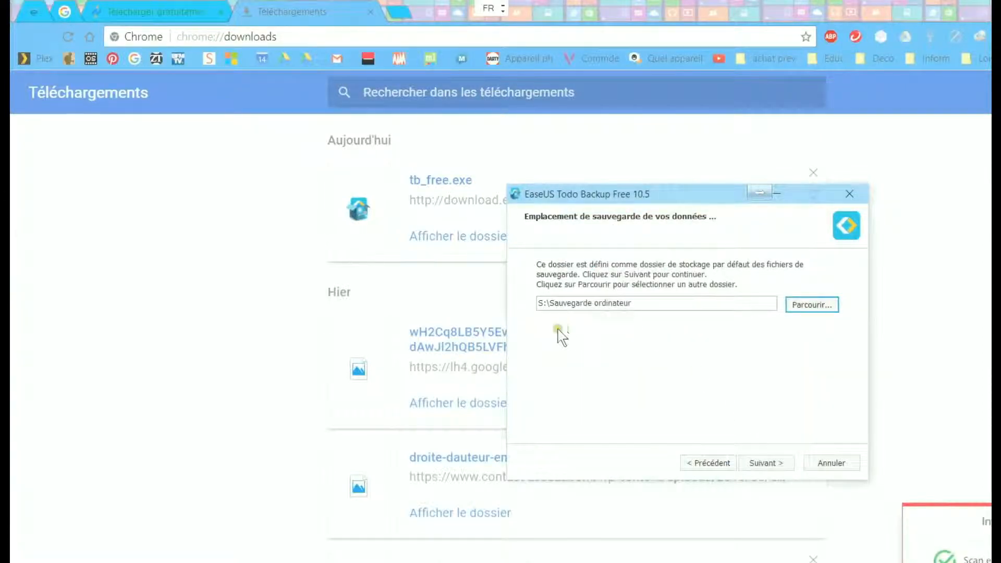
{"action": "left_click_drag", "start_coordinate": [536, 305], "coordinate": [635, 303]}
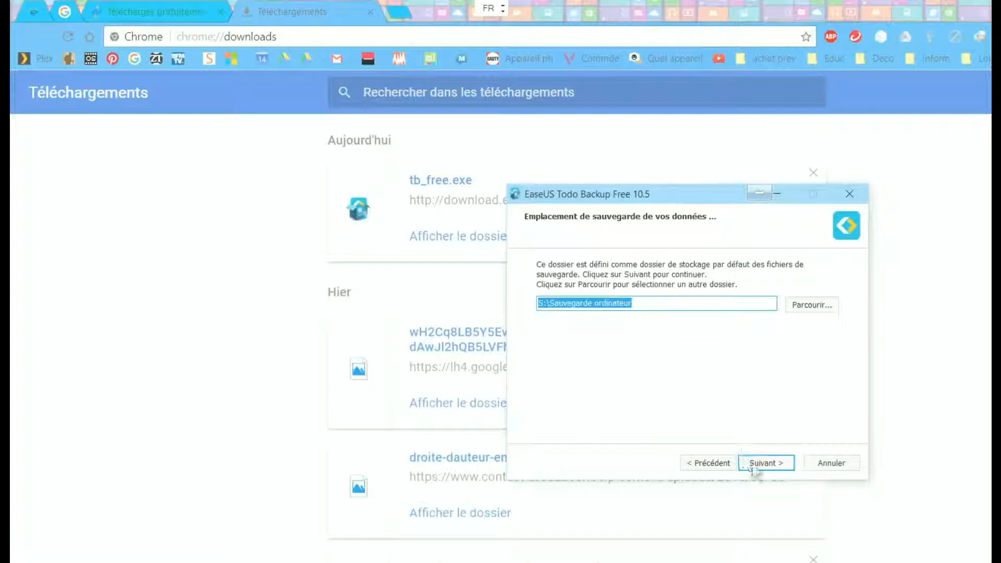
Step: Install EaseUS Todo Backup Free 10.5 with 'Exécuter EaseUS Todo Backup Free 10.5' left checked
{"action": "left_click", "coordinate": [766, 466]}
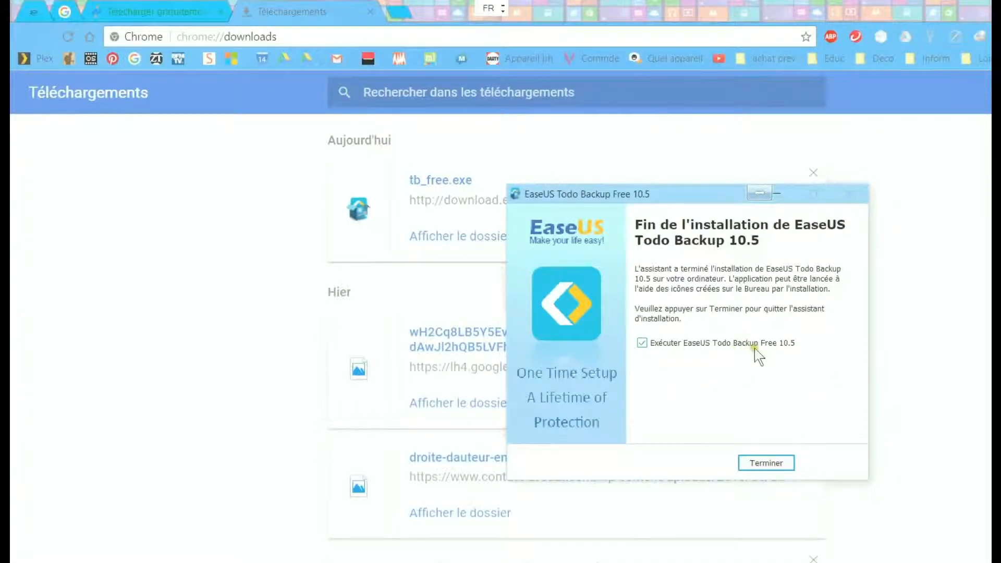
{"action": "left_click", "coordinate": [777, 461]}
Step: Close setup, minimize Chrome and dismiss the Activer EaseUS Todo Backup offer to reach the main window
{"action": "left_click", "coordinate": [779, 467]}
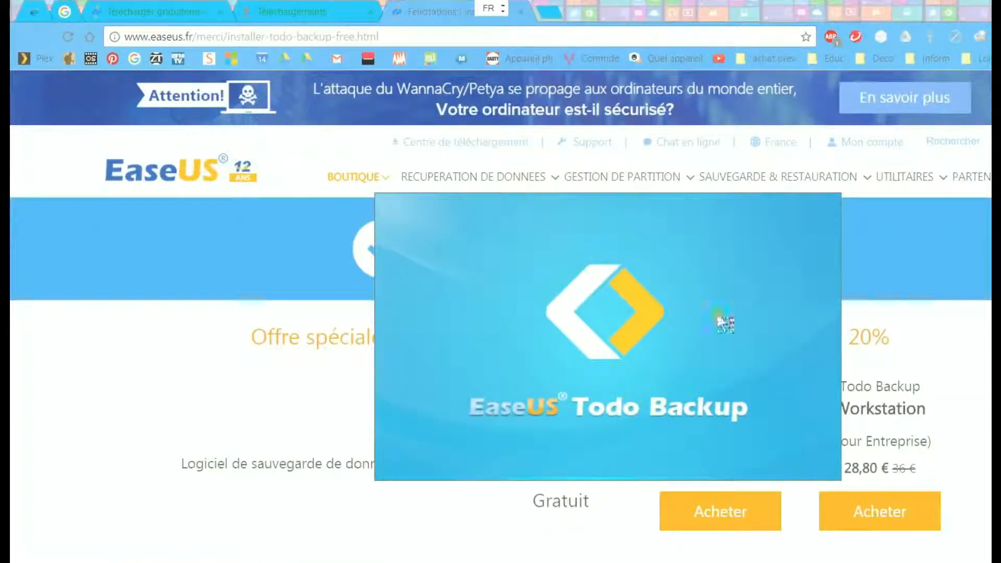
{"action": "left_click", "coordinate": [990, 7]}
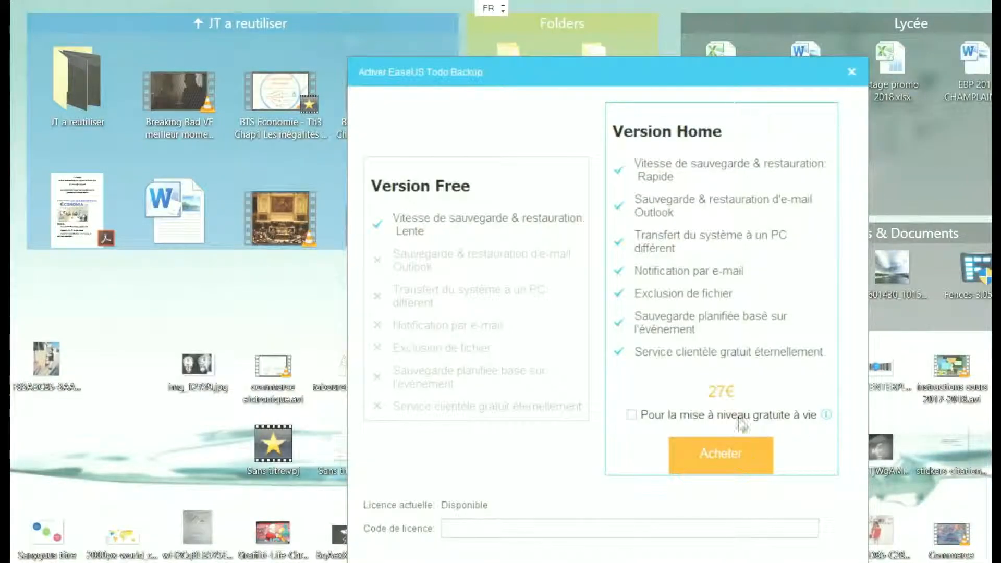
{"action": "left_click_drag", "start_coordinate": [690, 89], "coordinate": [751, 95]}
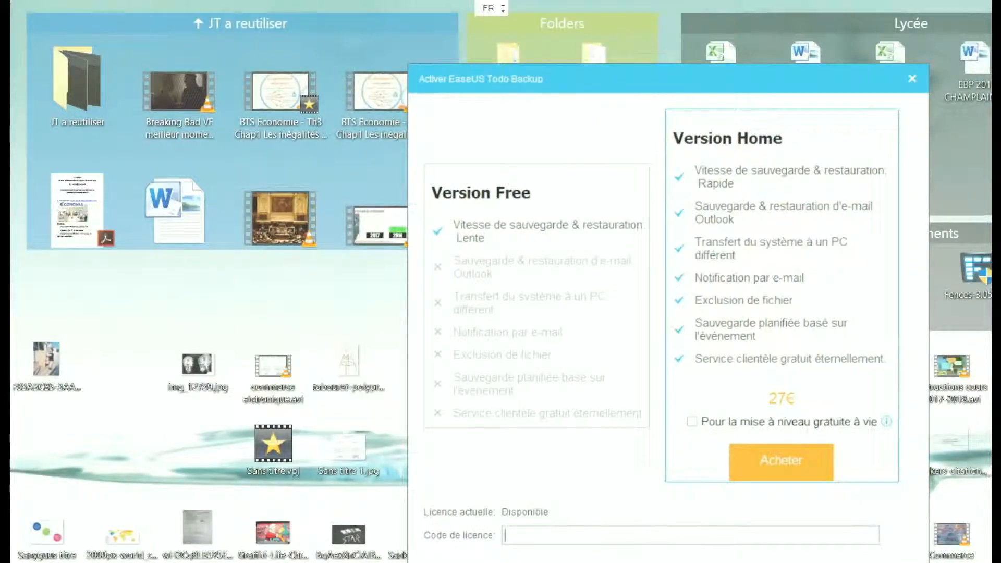
{"action": "key", "text": "super"}
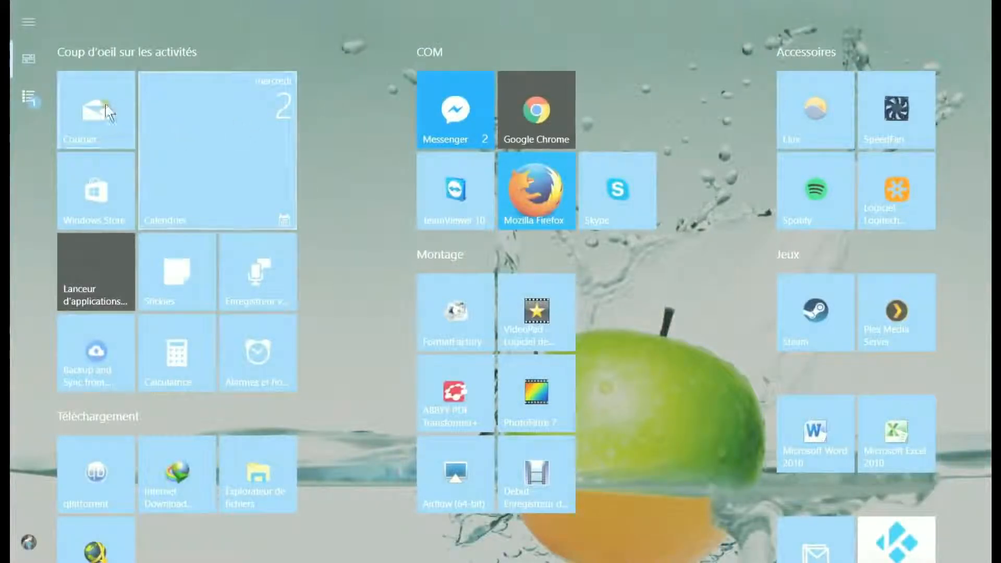
{"action": "left_click", "coordinate": [106, 110]}
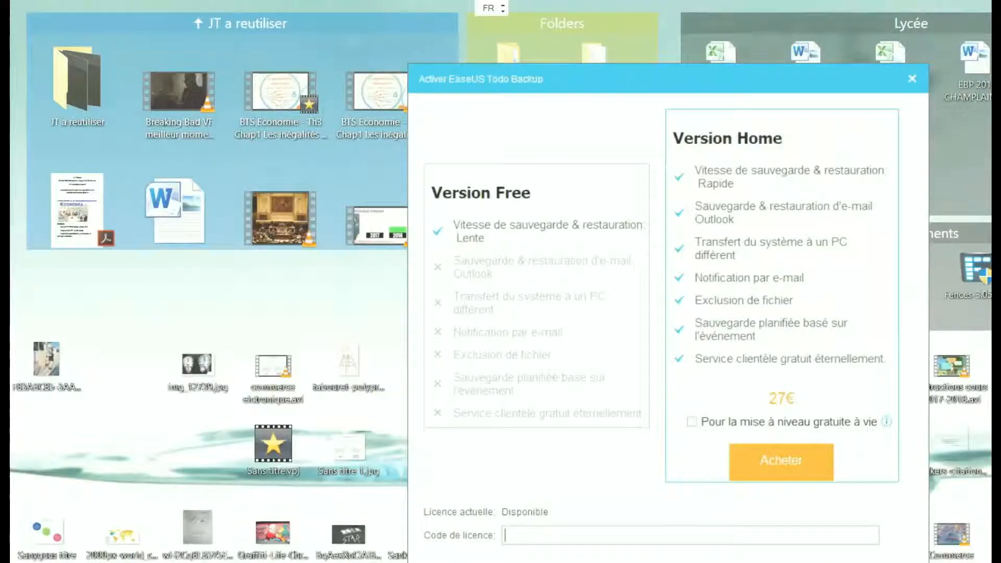
{"action": "key", "text": "Escape"}
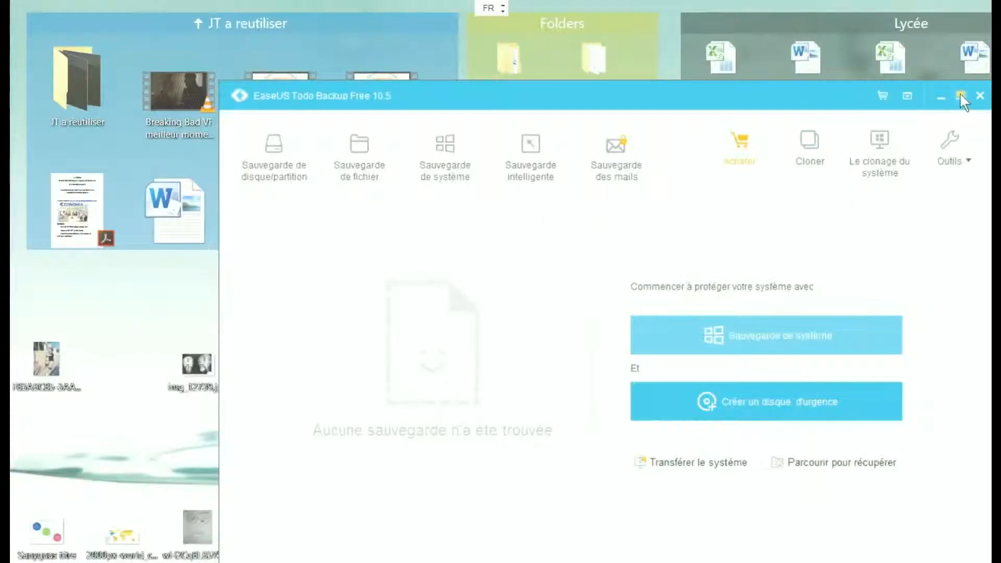
Step: Maximize the EaseUS Todo Backup main window to full screen
{"action": "left_click", "coordinate": [960, 95]}
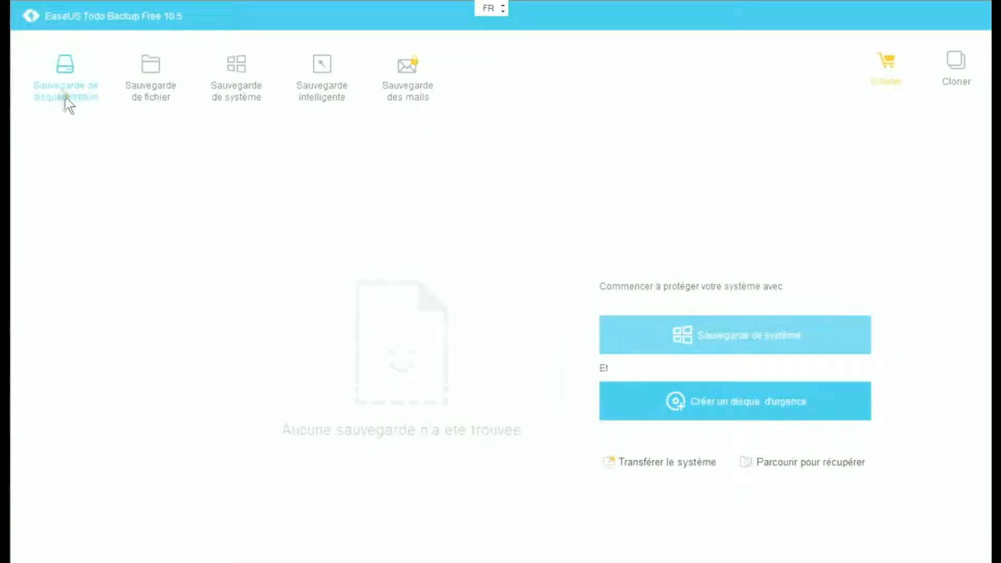
{"action": "left_click", "coordinate": [66, 93]}
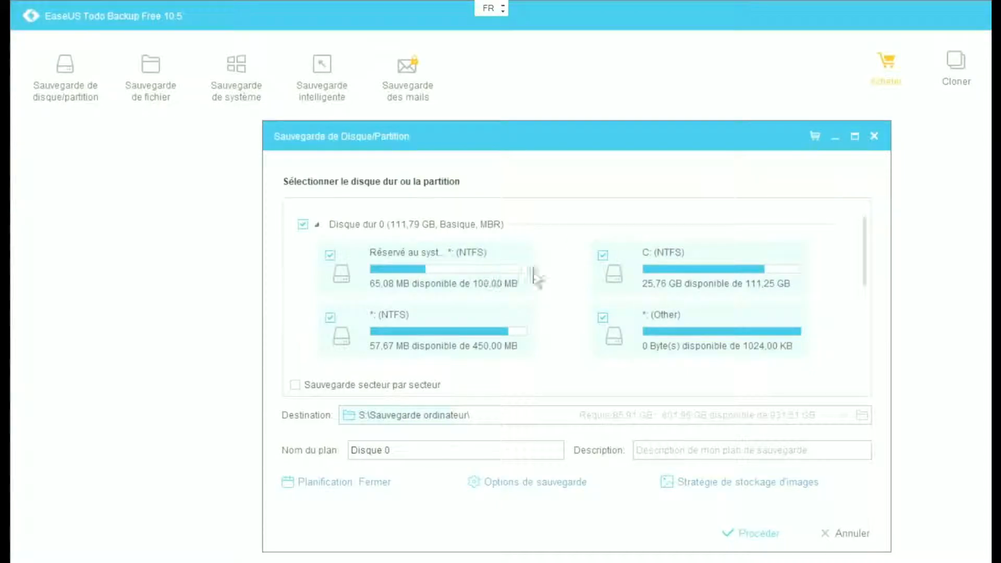
Step: Back up all of Disque dur 0 to S:\Sauvegarde ordinateur, renaming the plan 'sauvegarde ordinateur'
{"action": "left_click", "coordinate": [666, 269]}
{"action": "left_click", "coordinate": [478, 262]}
{"action": "left_click", "coordinate": [360, 430]}
{"action": "left_click", "coordinate": [347, 417]}
{"action": "left_click", "coordinate": [409, 416]}
{"action": "left_click", "coordinate": [696, 423]}
{"action": "left_click_drag", "start_coordinate": [412, 449], "coordinate": [321, 455]}
{"action": "type", "text": "s"}
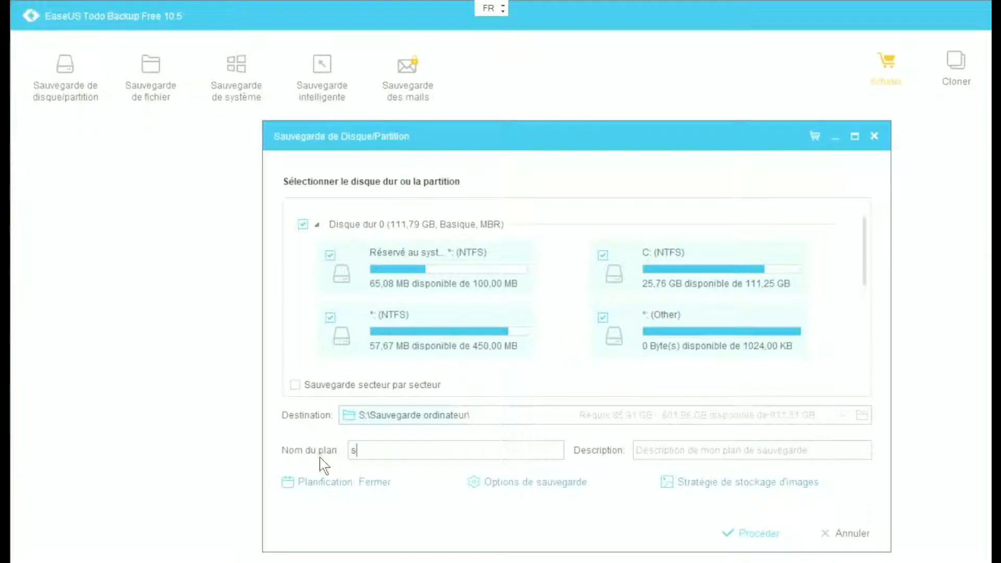
{"action": "type", "text": "auvegarde ordinateur"}
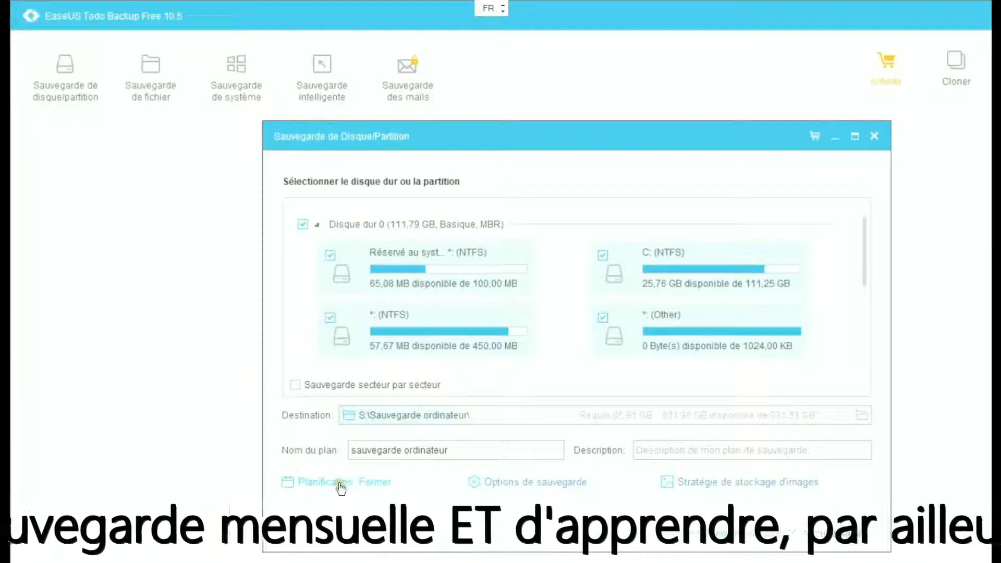
Step: Schedule the backup Mensuelle, every first Sunday (Dim), starting at 12:00
{"action": "left_click", "coordinate": [341, 487]}
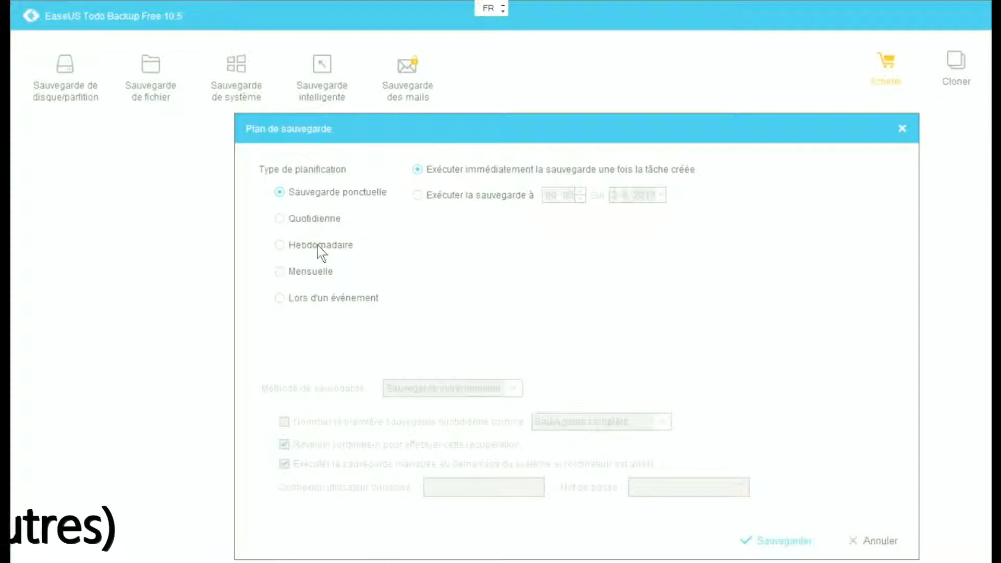
{"action": "left_click", "coordinate": [312, 276]}
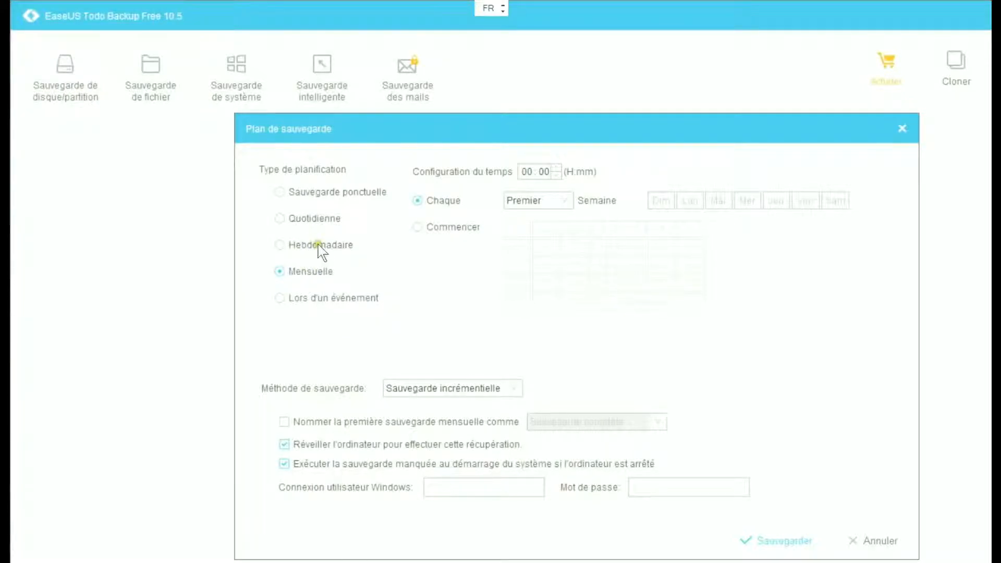
{"action": "left_click", "coordinate": [315, 247]}
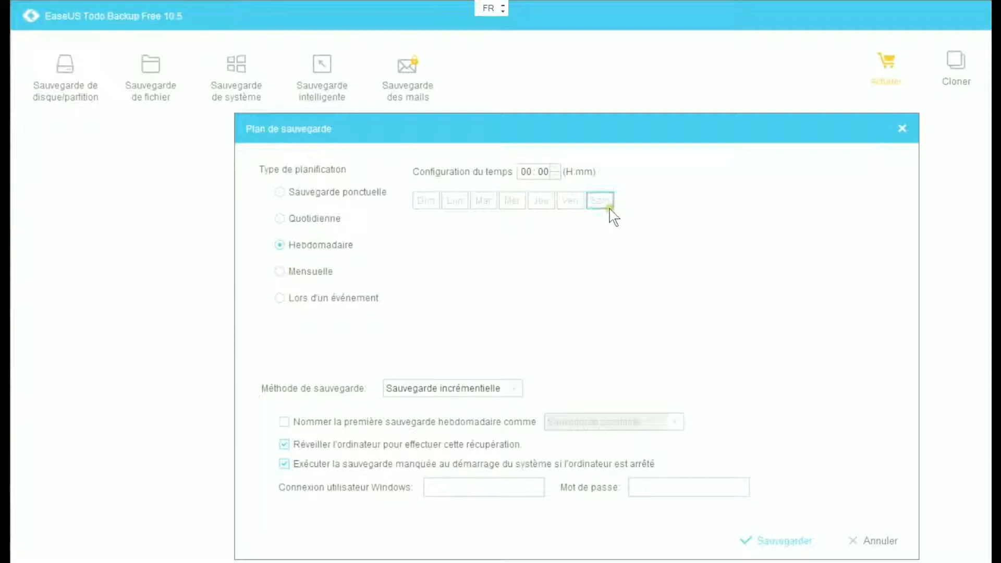
{"action": "left_click", "coordinate": [313, 272]}
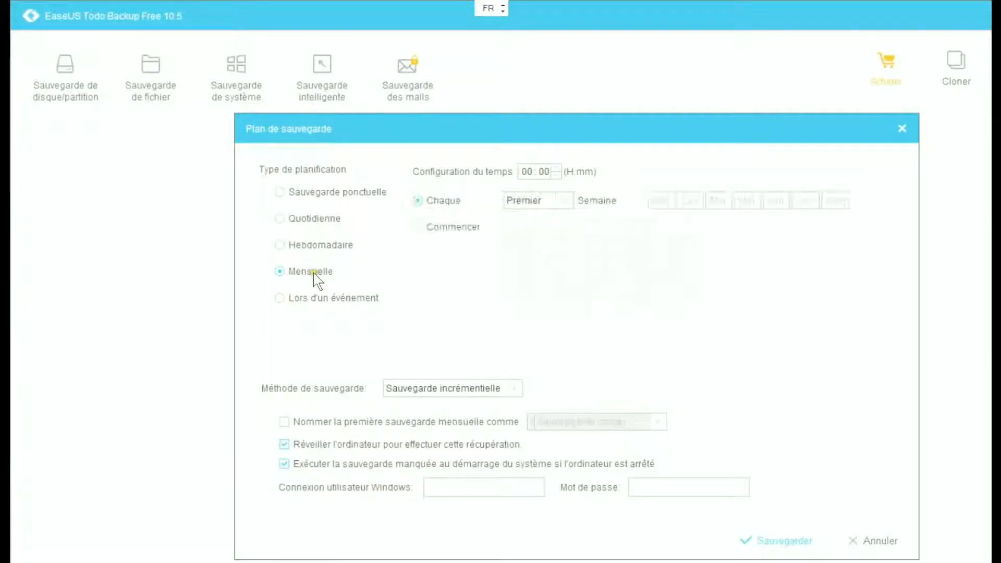
{"action": "left_click", "coordinate": [566, 204]}
{"action": "left_click", "coordinate": [567, 204]}
{"action": "left_click", "coordinate": [691, 201]}
{"action": "left_click", "coordinate": [662, 202]}
{"action": "left_click", "coordinate": [527, 171]}
{"action": "type", "text": "12"}
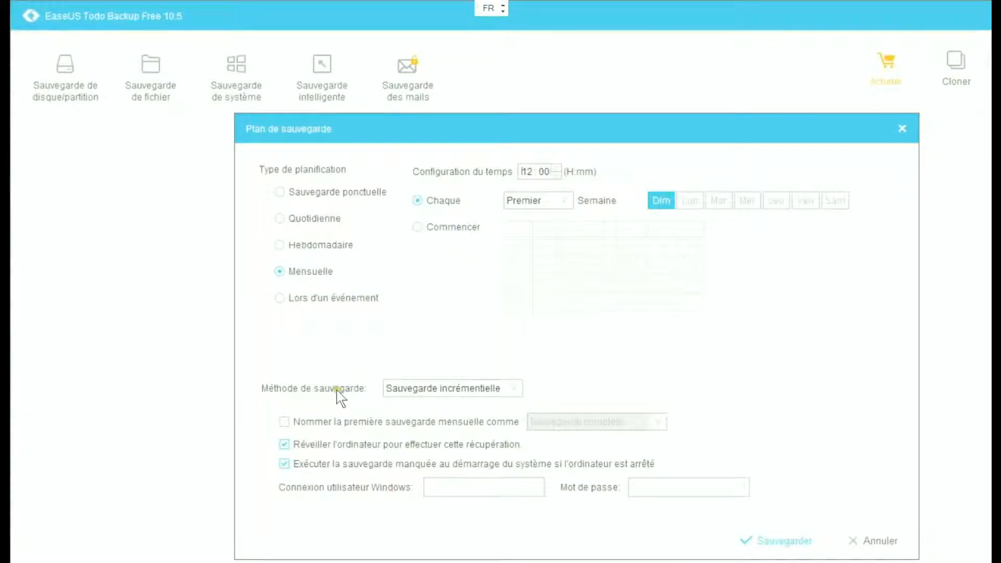
{"action": "left_click", "coordinate": [512, 392]}
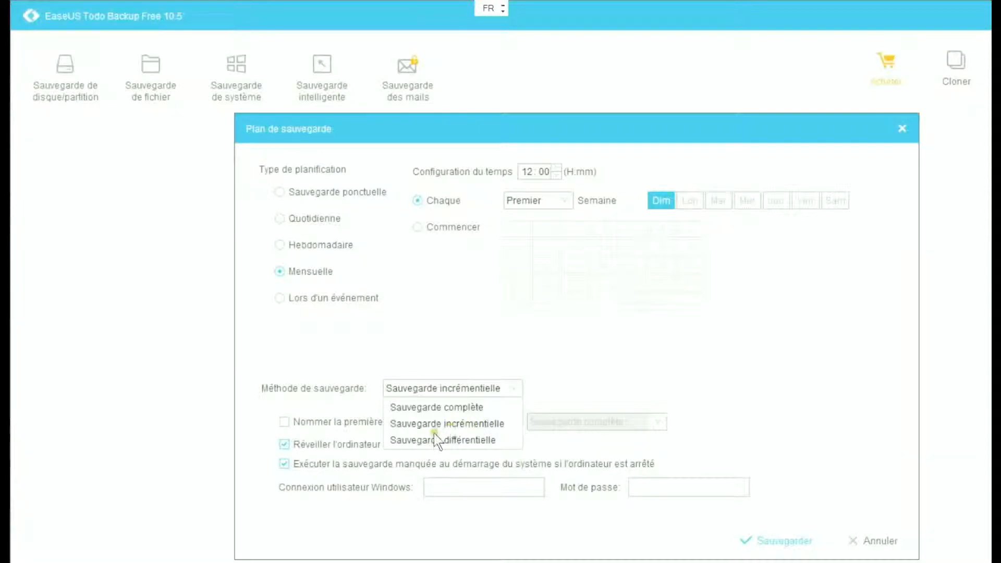
{"action": "left_click", "coordinate": [473, 423]}
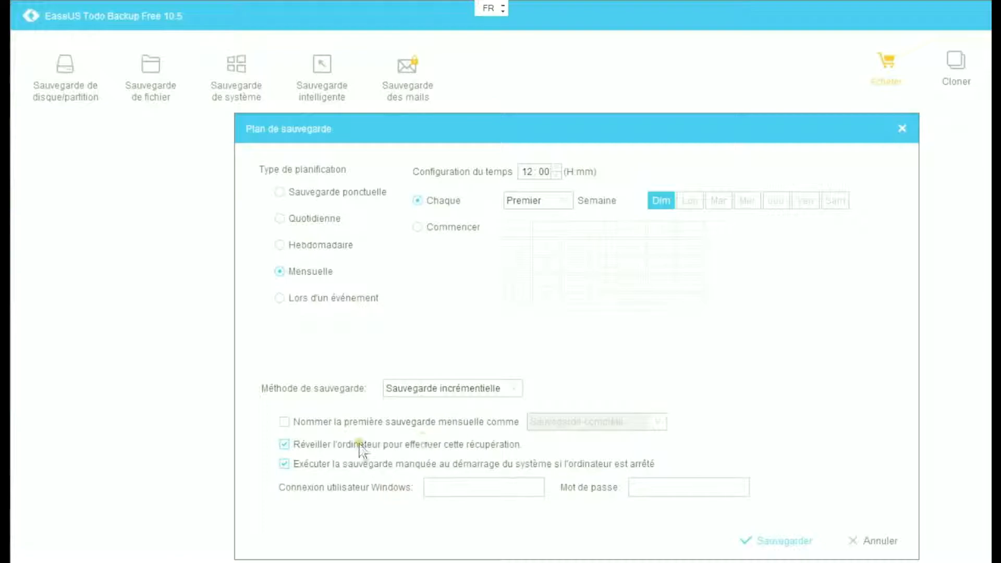
{"action": "left_click", "coordinate": [346, 405]}
Step: Tick 'Nommer la première sauvegarde mensuelle comme' and keep Sauvegarde complète as the type
{"action": "left_click", "coordinate": [286, 422]}
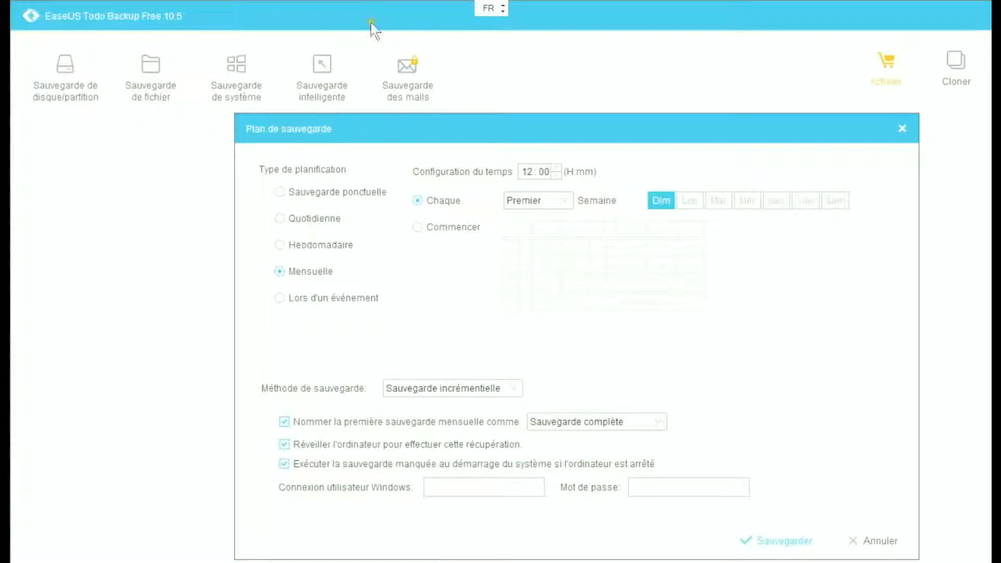
{"action": "left_click", "coordinate": [536, 177]}
Step: Enter the Windows login name and the account password, then save the monthly schedule
{"action": "type", "text": "damien"}
{"action": "left_click", "coordinate": [685, 488]}
{"action": "type", "text": "********"}
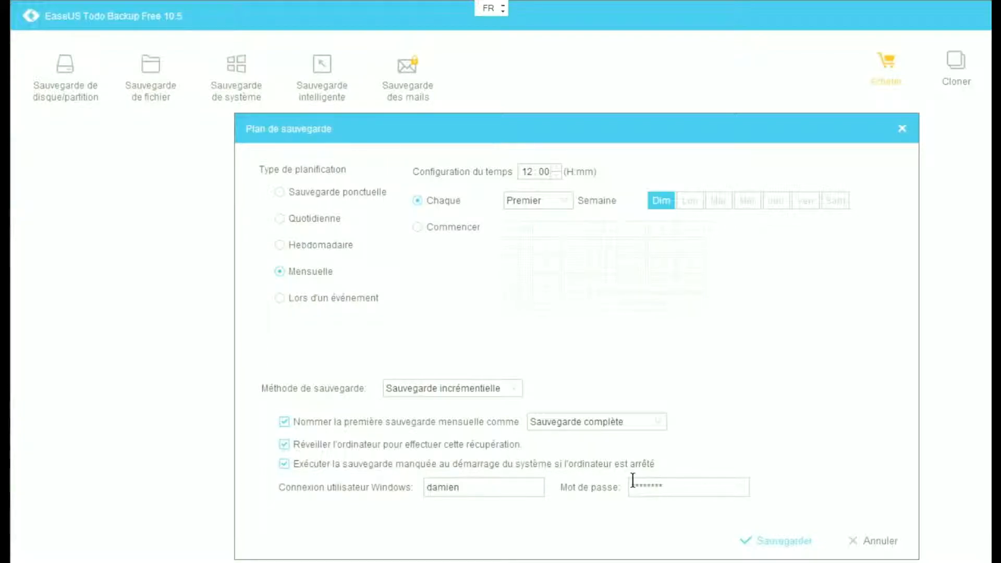
{"action": "left_click", "coordinate": [787, 542]}
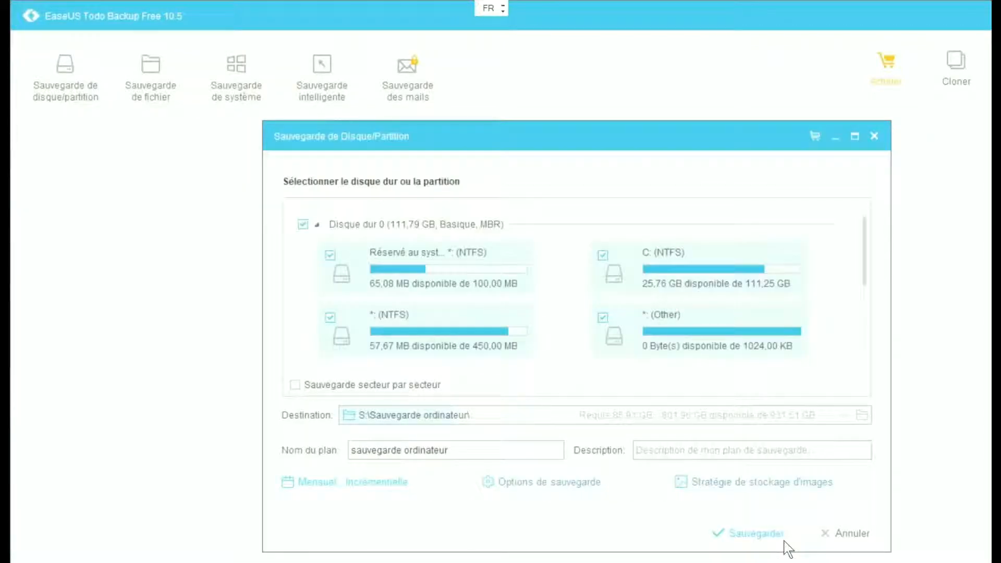
Step: Create the sauvegarde ordinateur plan so it appears with next run 06/08/2017 12:00
{"action": "left_click", "coordinate": [749, 529]}
{"action": "left_click", "coordinate": [751, 534]}
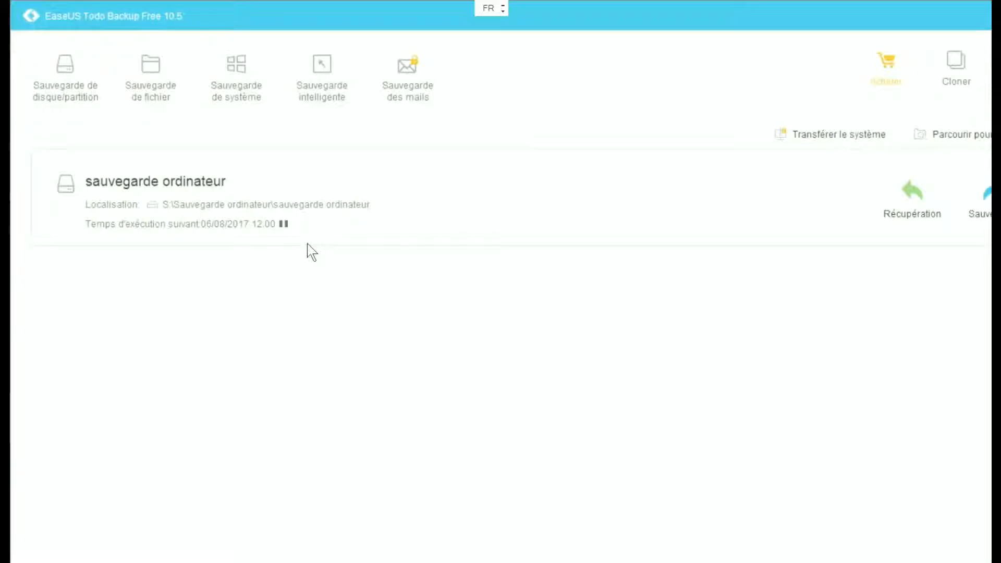
{"action": "left_click", "coordinate": [214, 228]}
{"action": "left_click", "coordinate": [222, 231]}
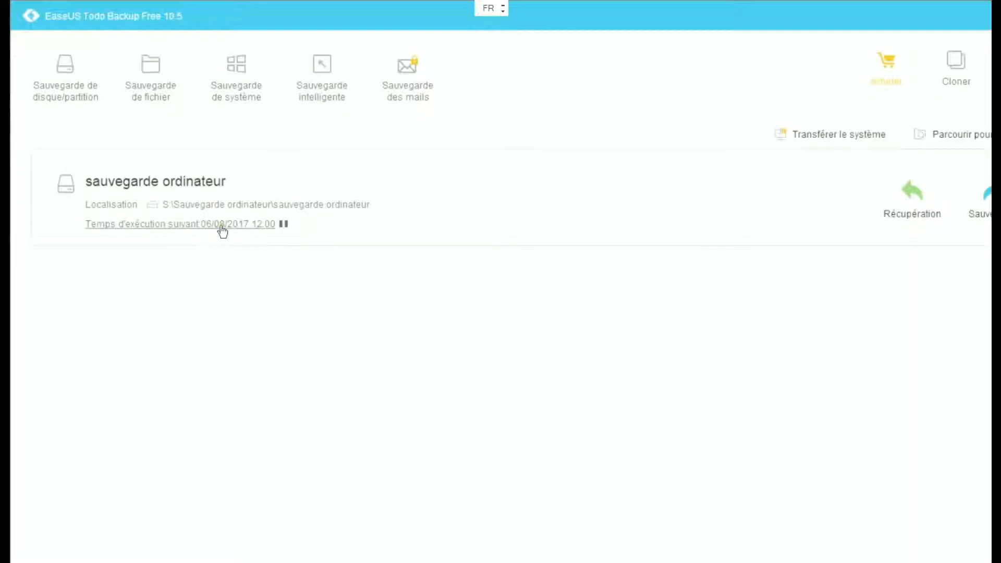
{"action": "left_click", "coordinate": [224, 230]}
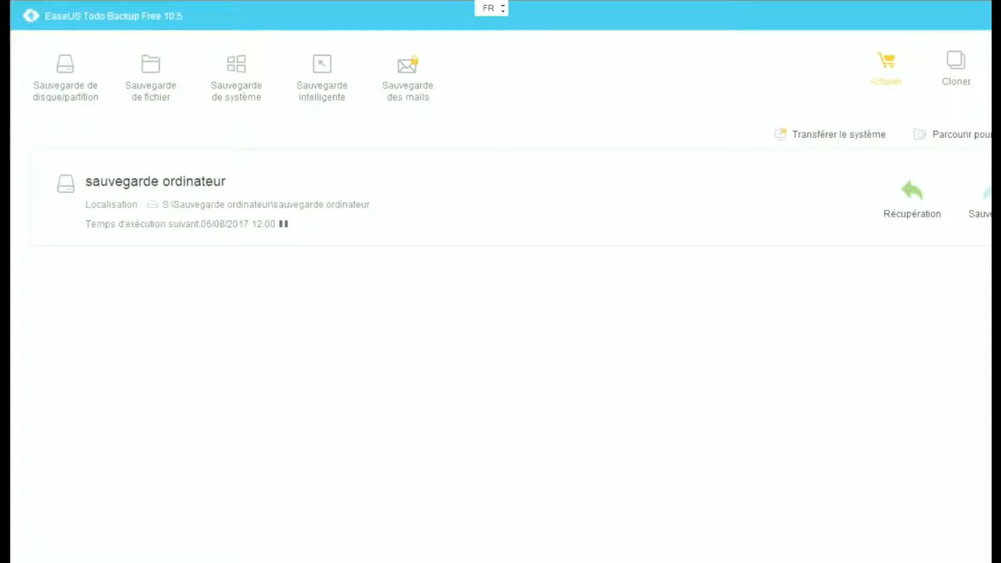
{"action": "mouse_move", "coordinate": [986, 195]}
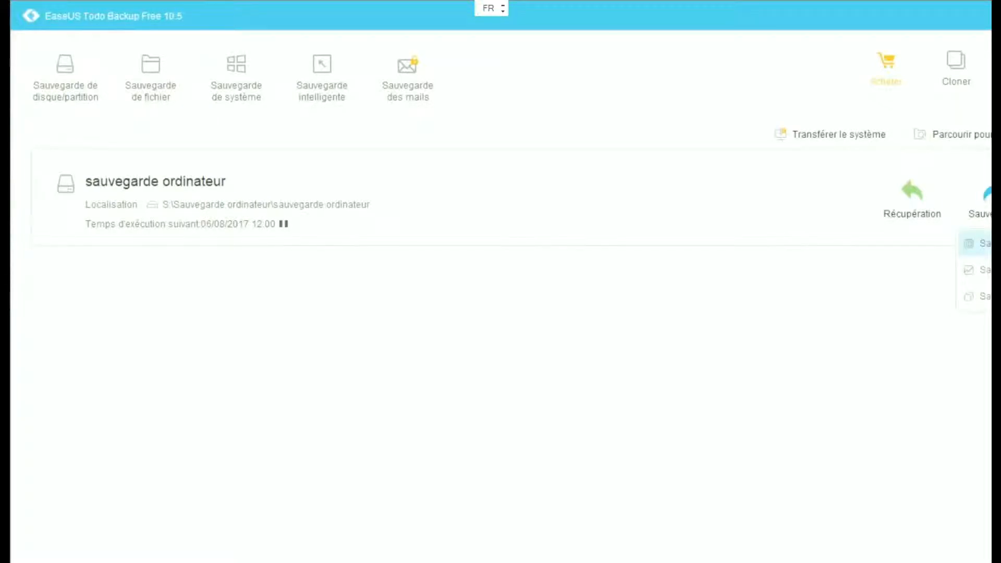
Step: Run the sauvegarde ordinateur backup now from its Sauvegarde dropdown and let it complete
{"action": "left_click", "coordinate": [983, 243]}
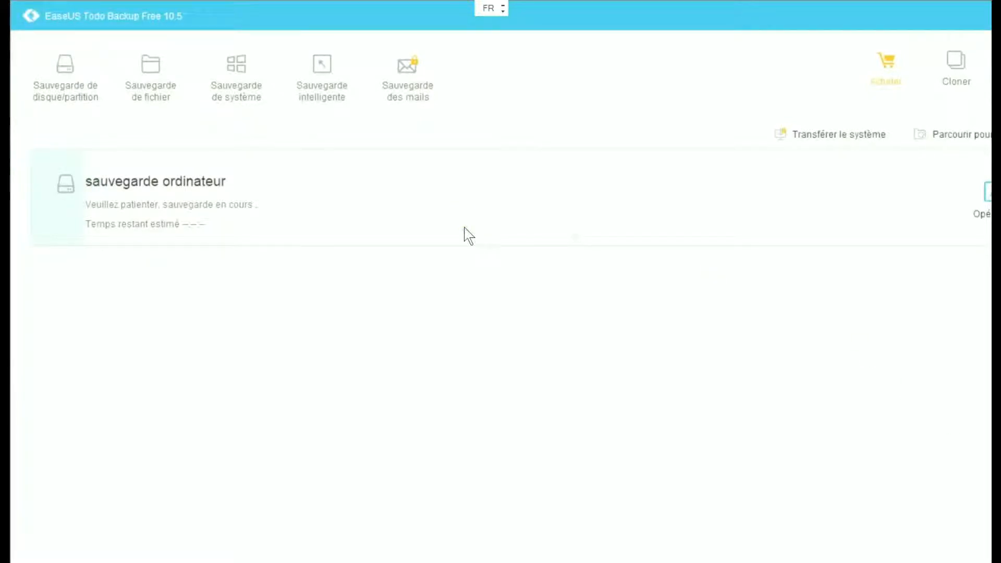
{"action": "left_click", "coordinate": [425, 229]}
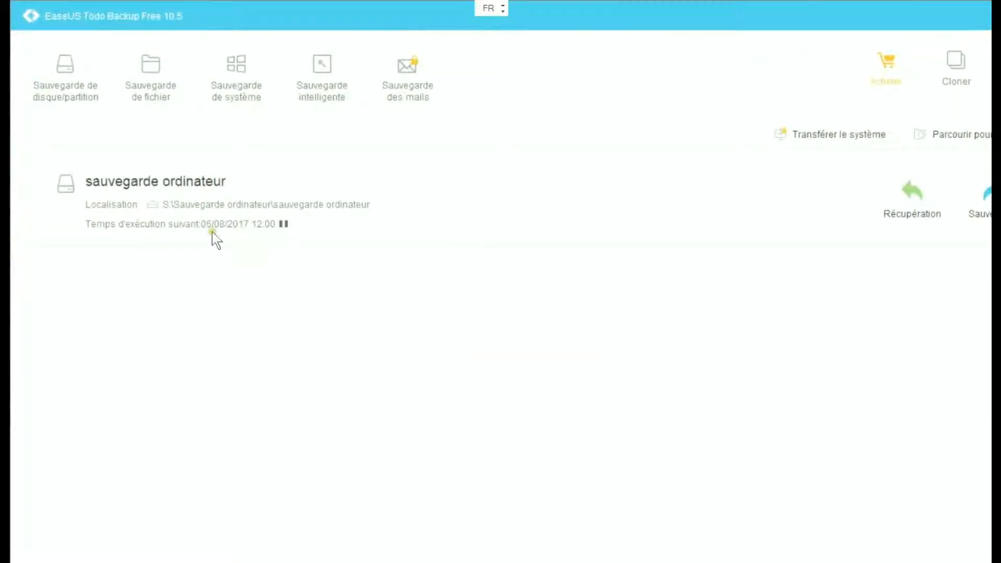
Step: Show the Outils menu with Journaux, Vérifier l'image and Charger/Décharger
{"action": "left_click", "coordinate": [127, 230]}
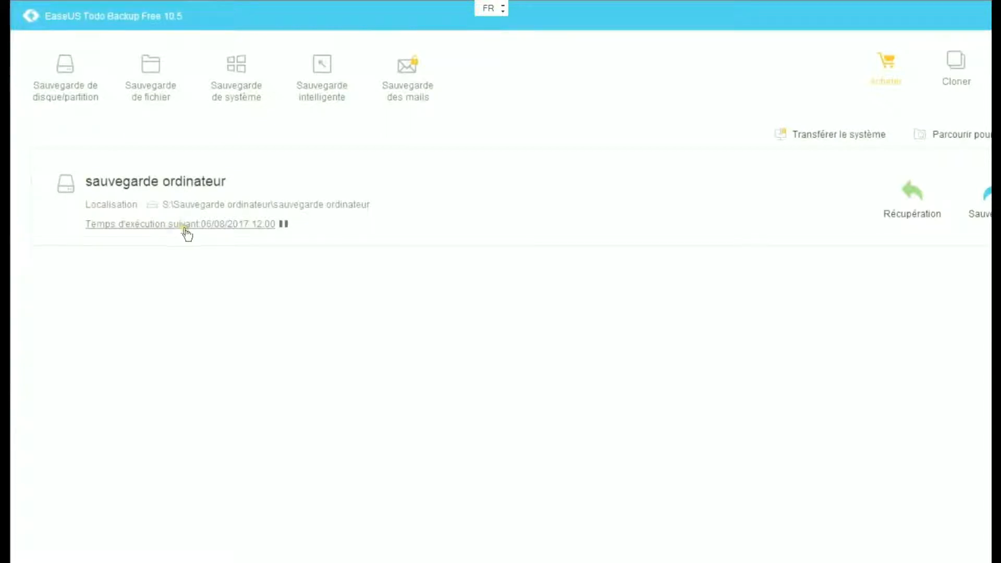
{"action": "left_click", "coordinate": [209, 230]}
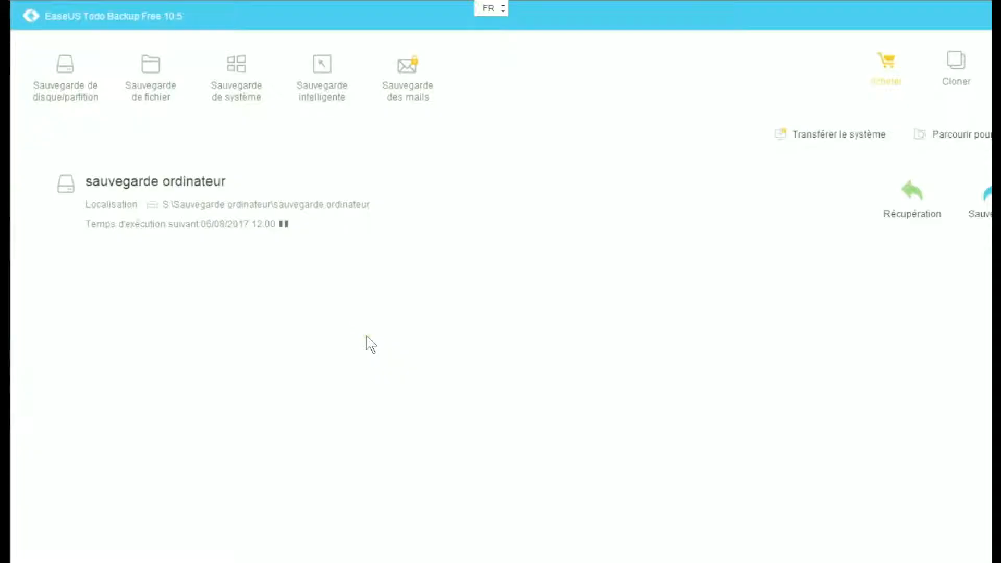
{"action": "left_click", "coordinate": [789, 371]}
{"action": "left_click", "coordinate": [1000, 68]}
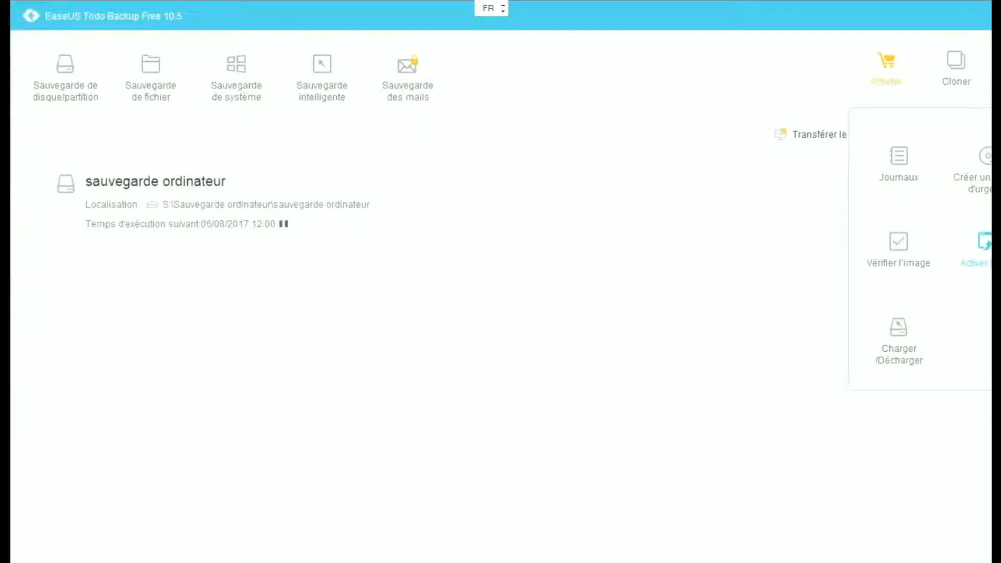
Step: Choose Activer PreOS from the Outils menu
{"action": "left_click", "coordinate": [982, 245]}
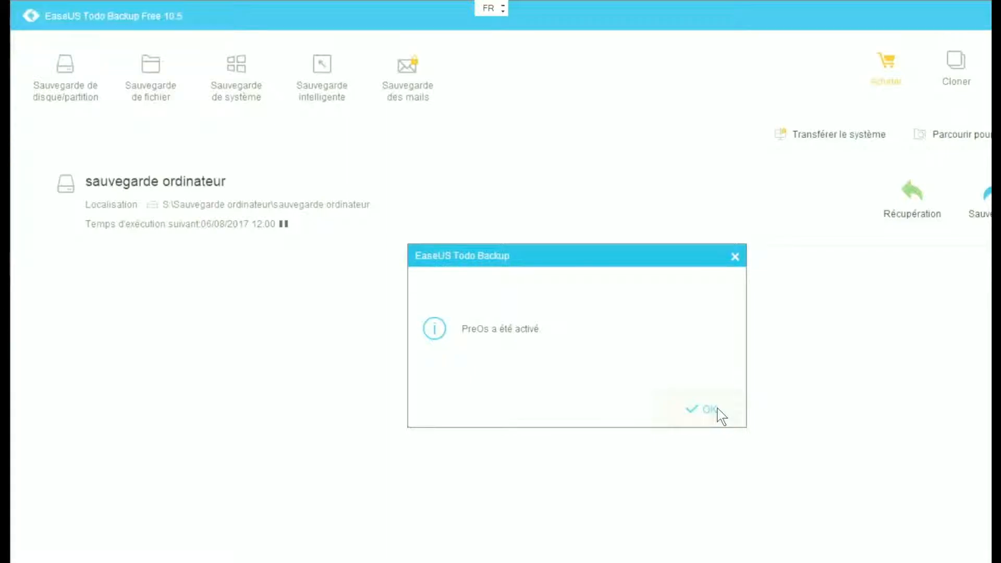
Step: Acknowledge the 'PreOs a été activé' notice with OK
{"action": "left_click", "coordinate": [719, 412]}
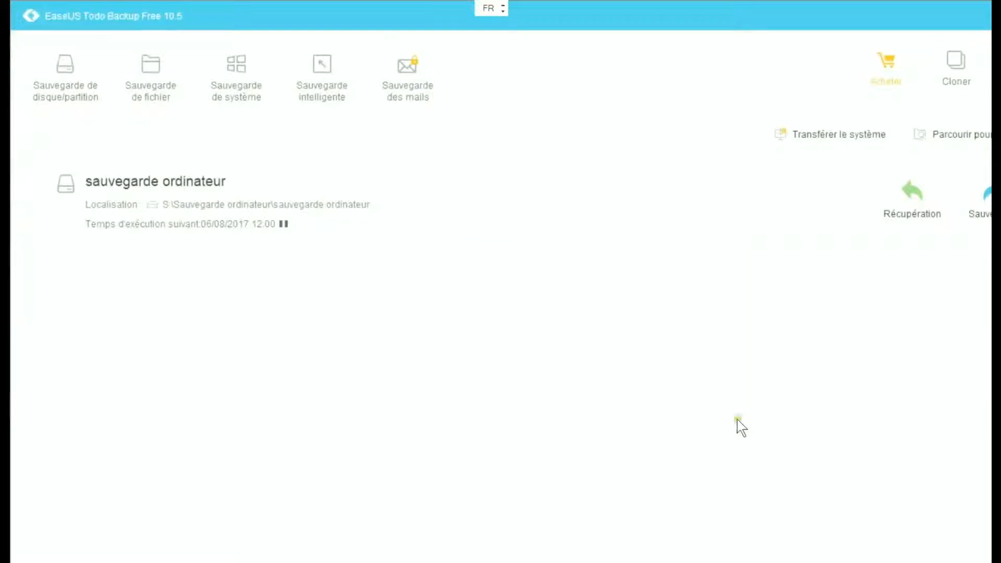
{"action": "left_click", "coordinate": [990, 67]}
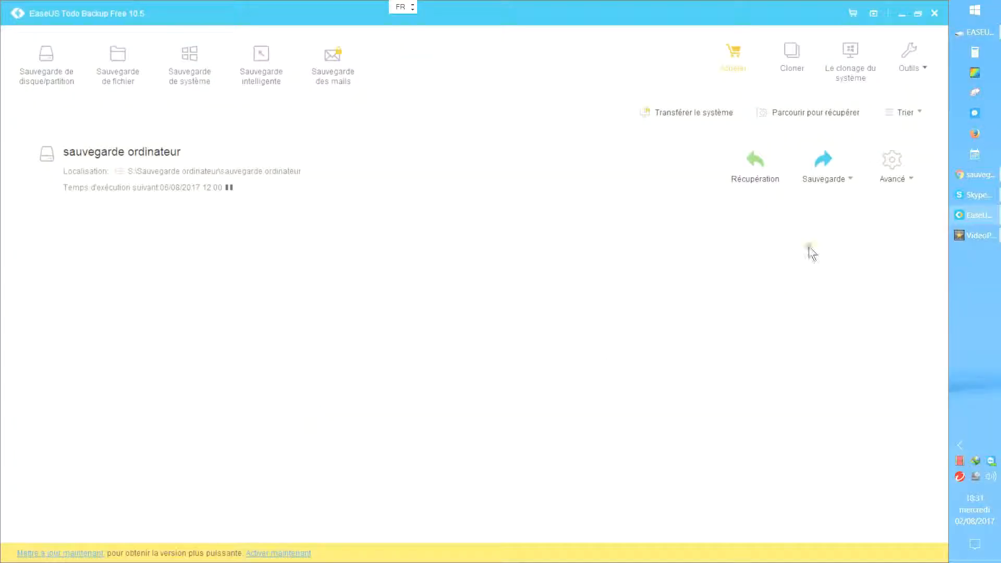
Step: Start a WinPE emergency disk targeting USB drive E: (USB DISK 2.0) instead of ISO
{"action": "left_click", "coordinate": [921, 64]}
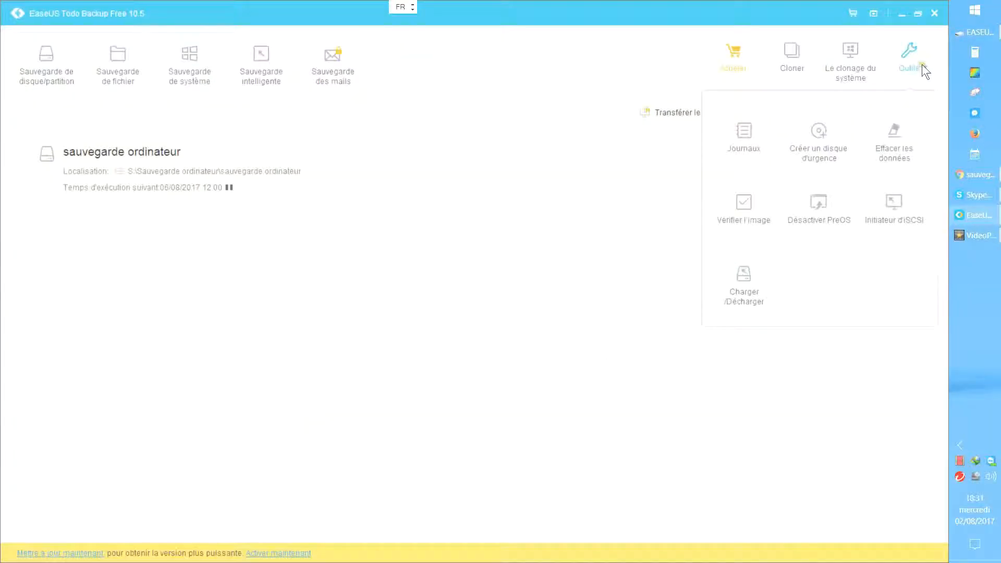
{"action": "left_click", "coordinate": [823, 150]}
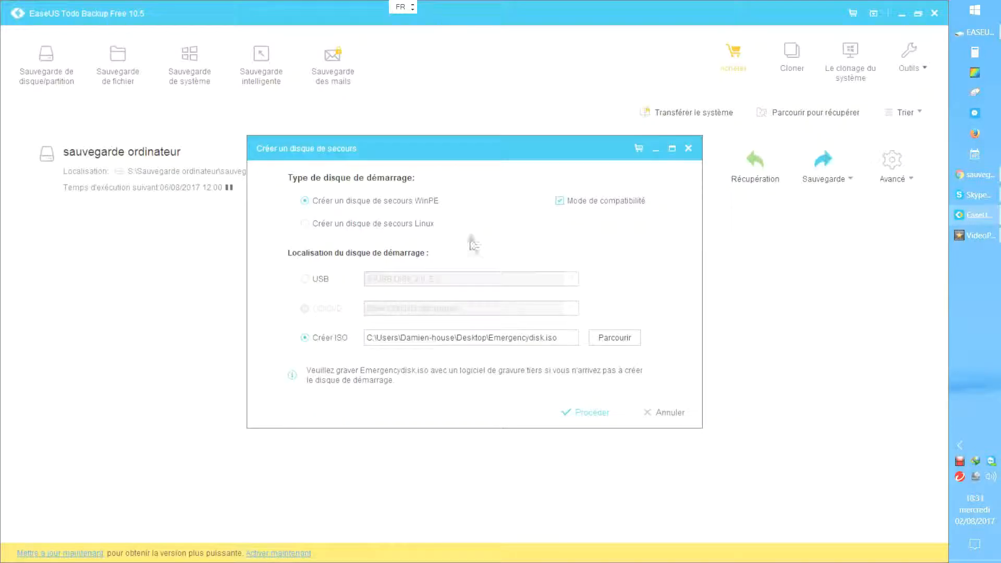
{"action": "left_click", "coordinate": [305, 279]}
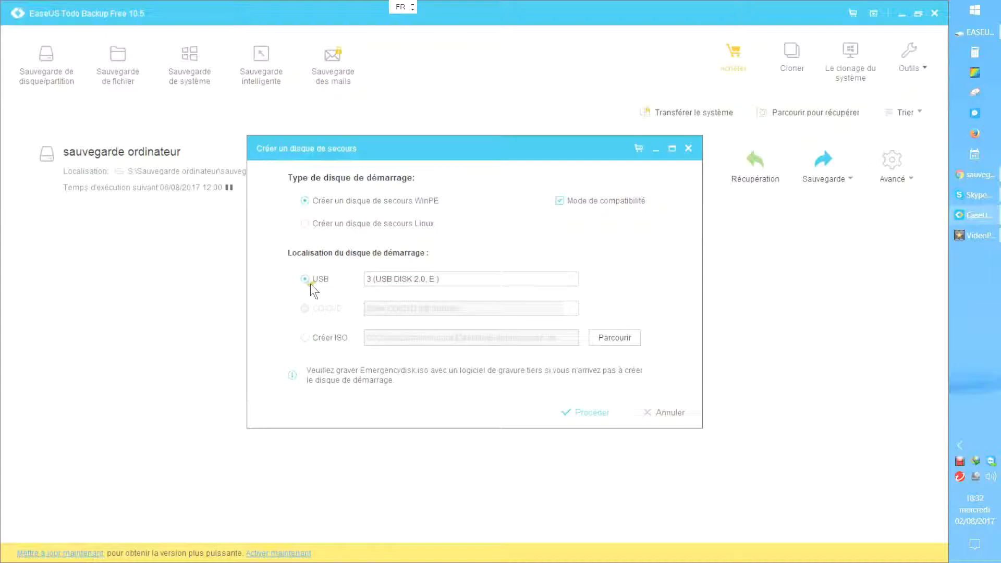
Step: Build the WinPE rescue disk on USB, approving the format, and close the finished job
{"action": "left_click", "coordinate": [589, 420]}
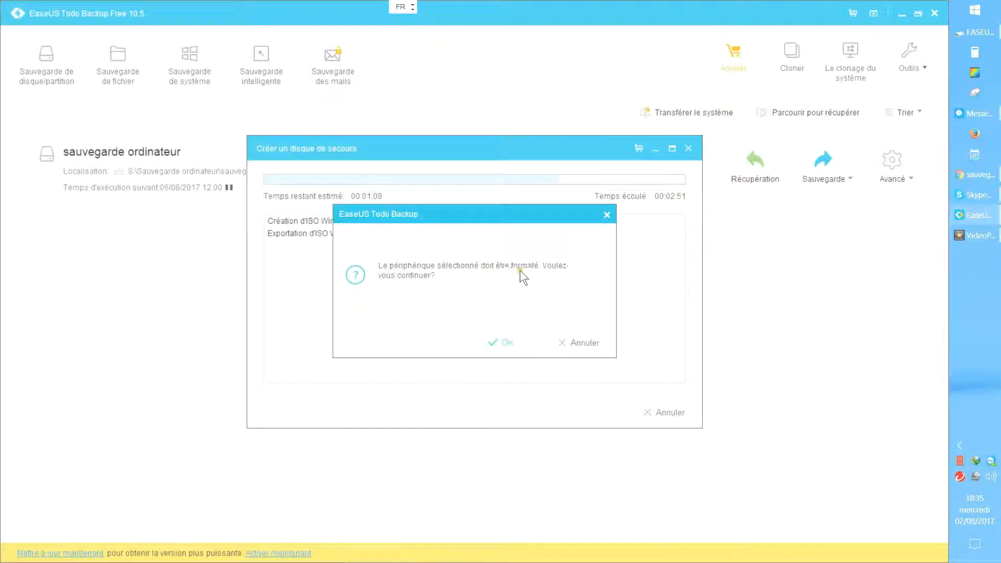
{"action": "left_click", "coordinate": [508, 341]}
{"action": "left_click", "coordinate": [508, 343]}
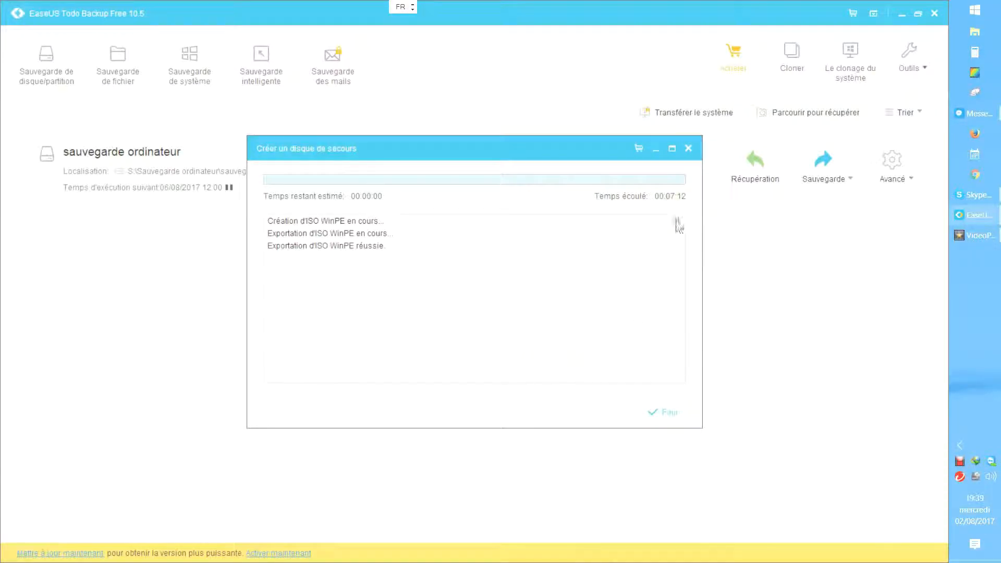
{"action": "left_click", "coordinate": [677, 409]}
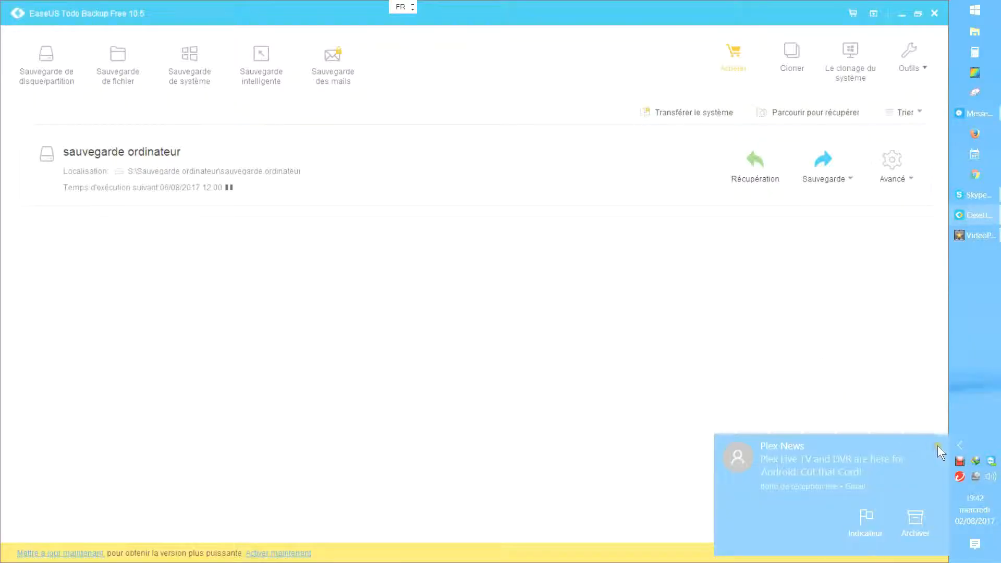
{"action": "left_click", "coordinate": [937, 446]}
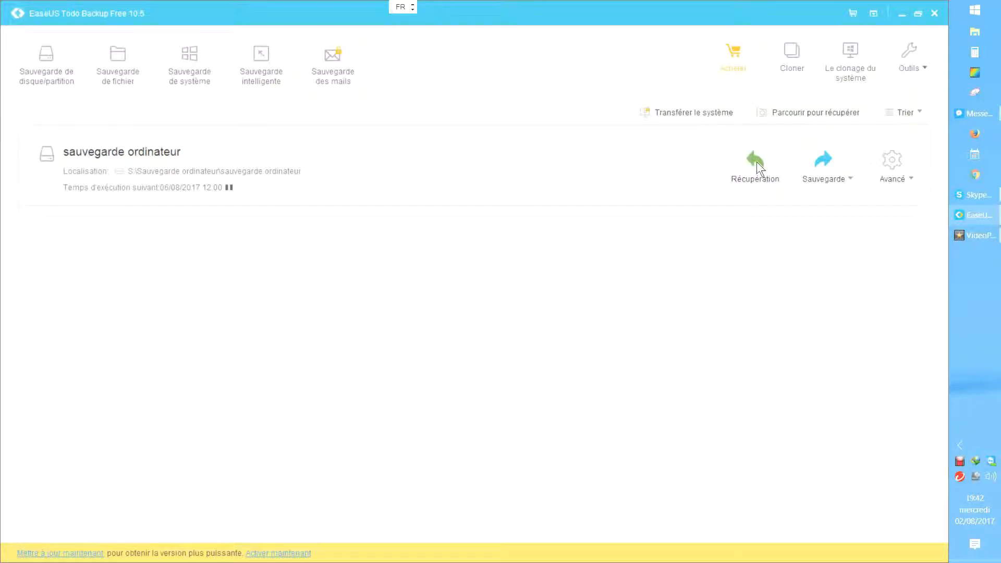
Step: Restore all of Disque dur 0 from the backup onto Disque dur 0, up to the confirmation
{"action": "left_click", "coordinate": [755, 161]}
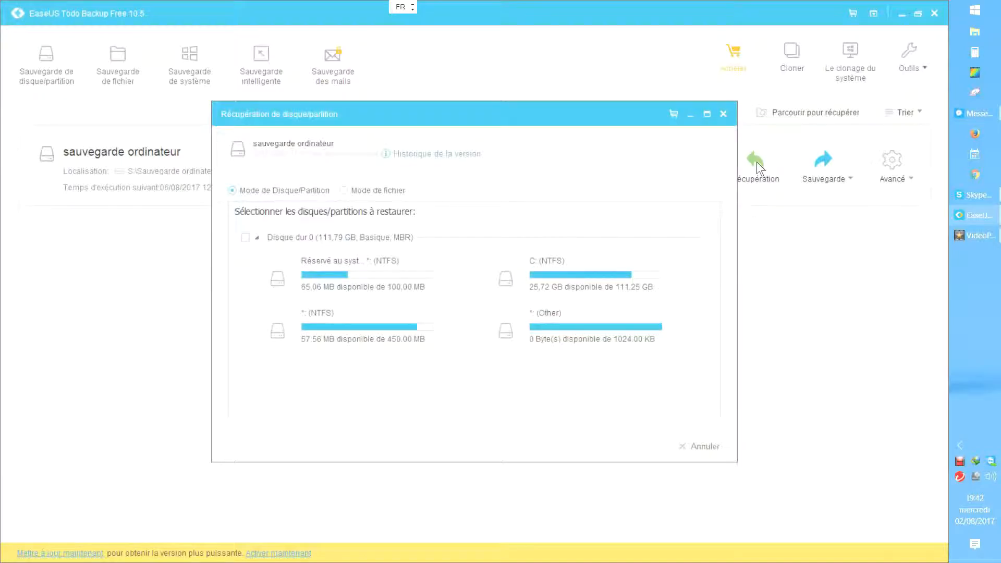
{"action": "left_click", "coordinate": [245, 237]}
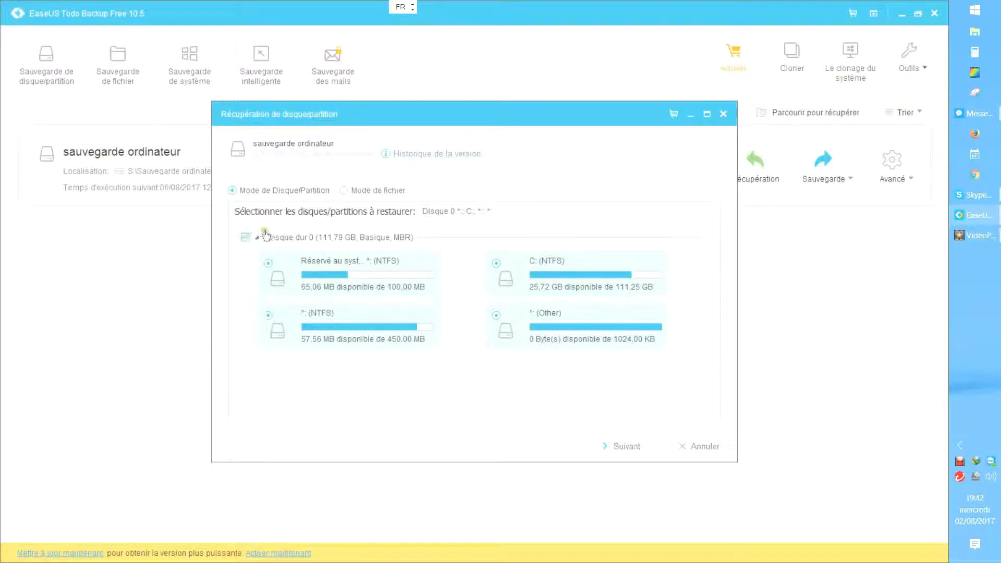
{"action": "left_click", "coordinate": [623, 449]}
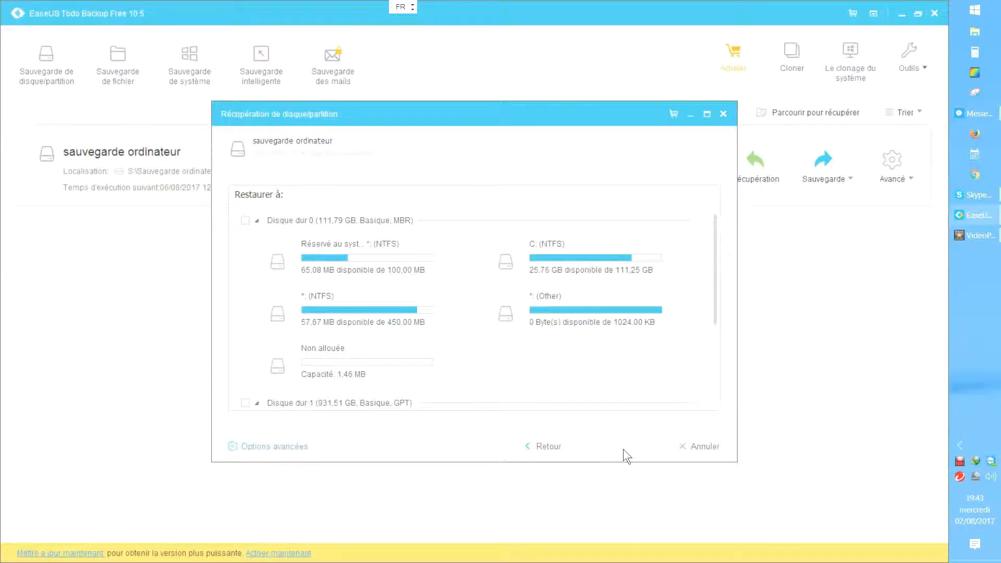
{"action": "left_click", "coordinate": [245, 221]}
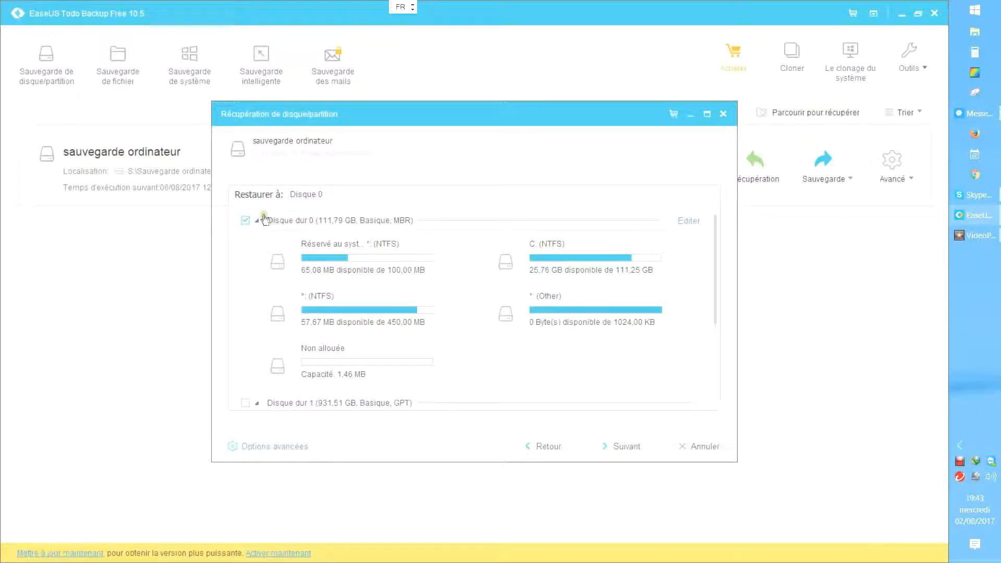
{"action": "left_click", "coordinate": [614, 447]}
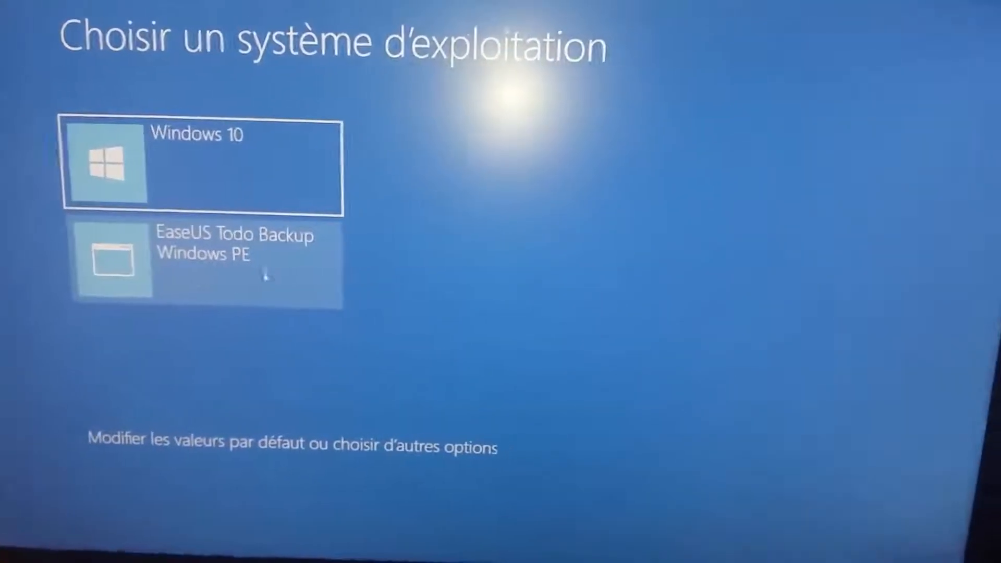
Step: Boot into the EaseUS Todo Backup Windows PE entry from the Windows Boot Manager
{"action": "left_click", "coordinate": [194, 276]}
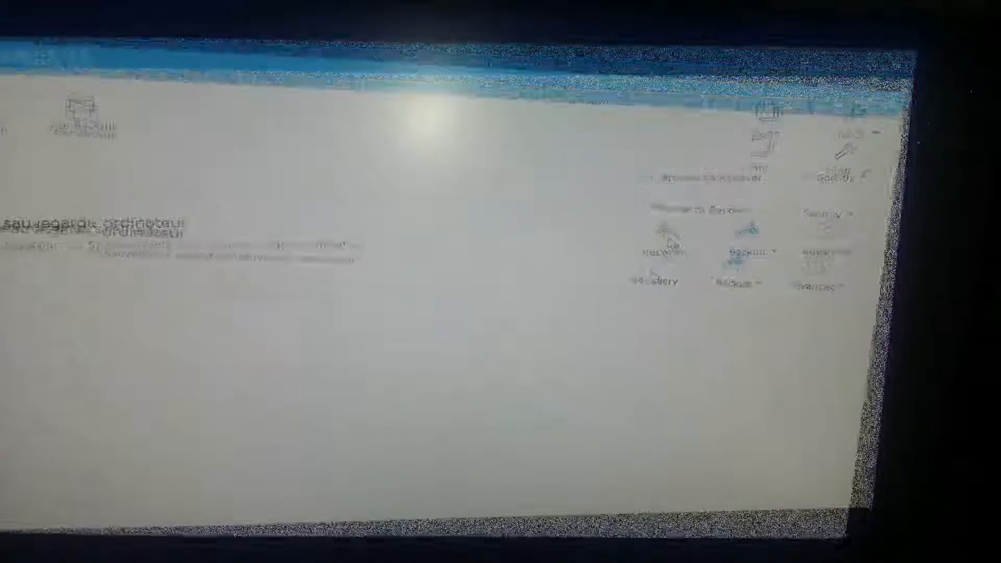
Step: Start recovery of the sauvegarde ordinateur backup on S:
{"action": "left_click", "coordinate": [665, 240]}
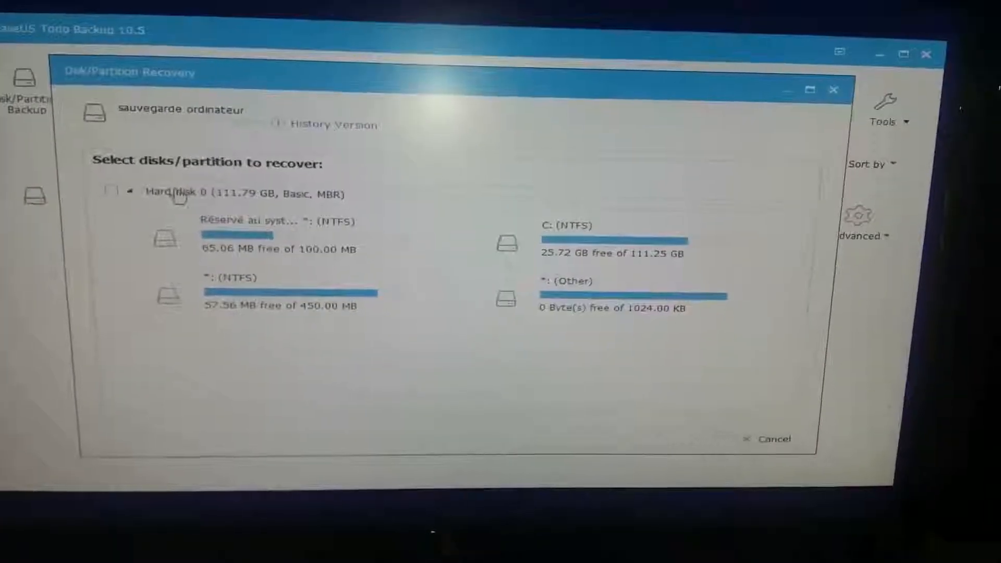
Step: Select all of Hard disk 0 and proceed with Disk 0 as the recovery target
{"action": "left_click", "coordinate": [94, 190]}
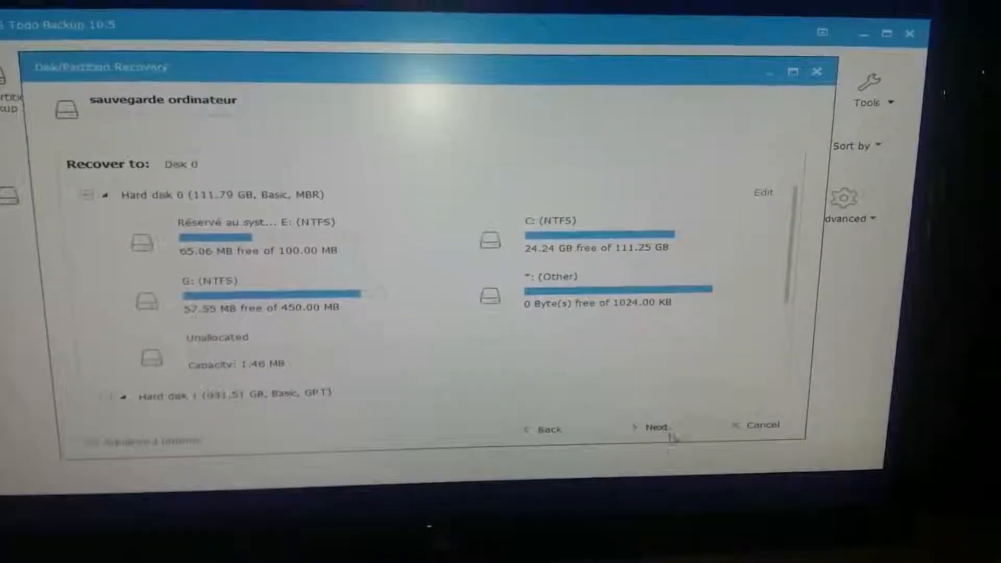
{"action": "left_click", "coordinate": [663, 428]}
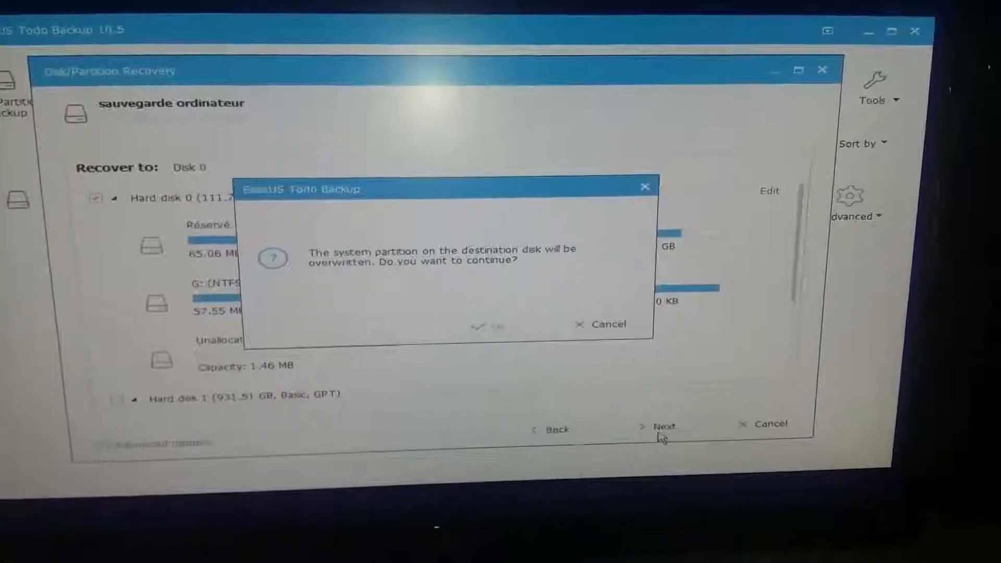